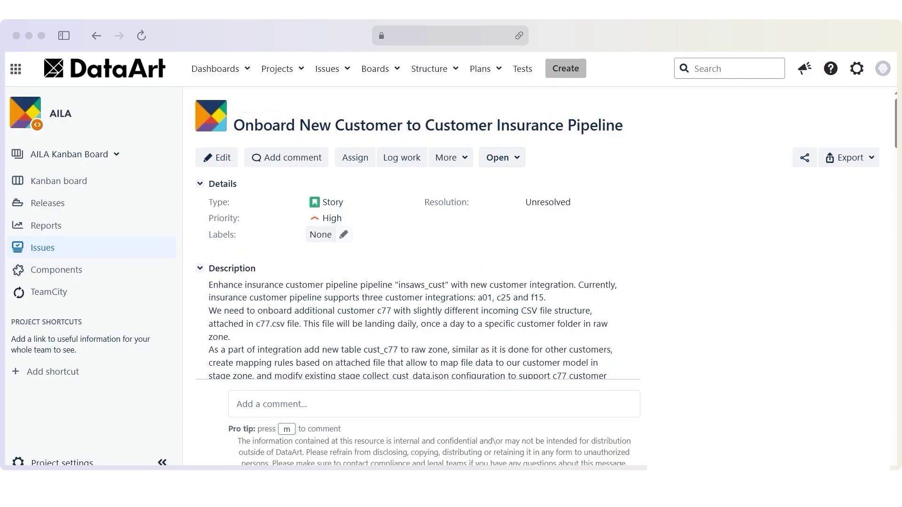
- Review the story title by selecting it, then confirm it unchanged
{"action": "left_click", "coordinate": [318, 125]}
{"action": "left_click", "coordinate": [252, 127]}
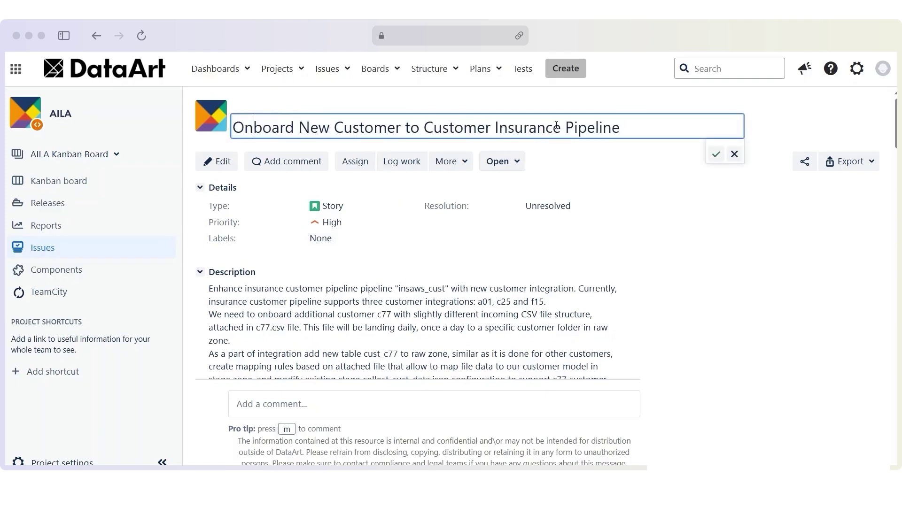
{"action": "left_click_drag", "start_coordinate": [620, 128], "coordinate": [229, 128]}
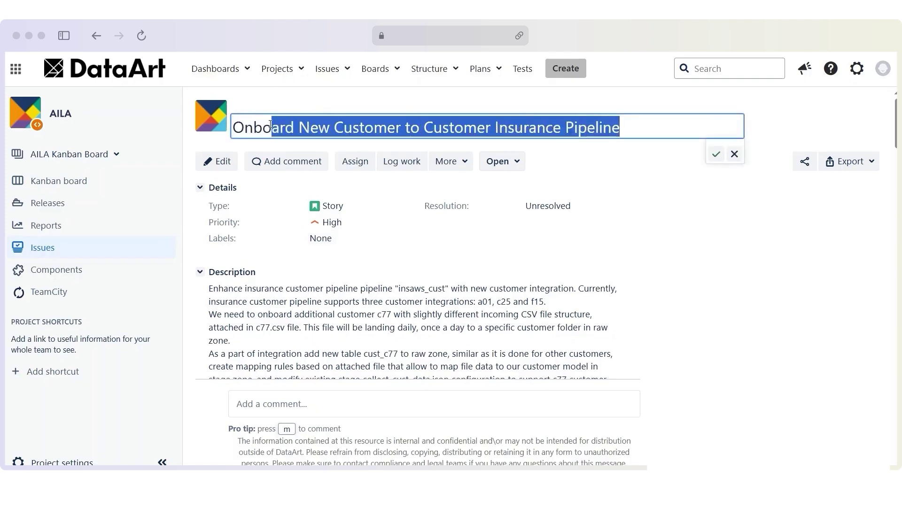
{"action": "left_click", "coordinate": [716, 154]}
{"action": "scroll", "coordinate": [357, 290], "scroll_direction": "down", "scroll_amount": 2}
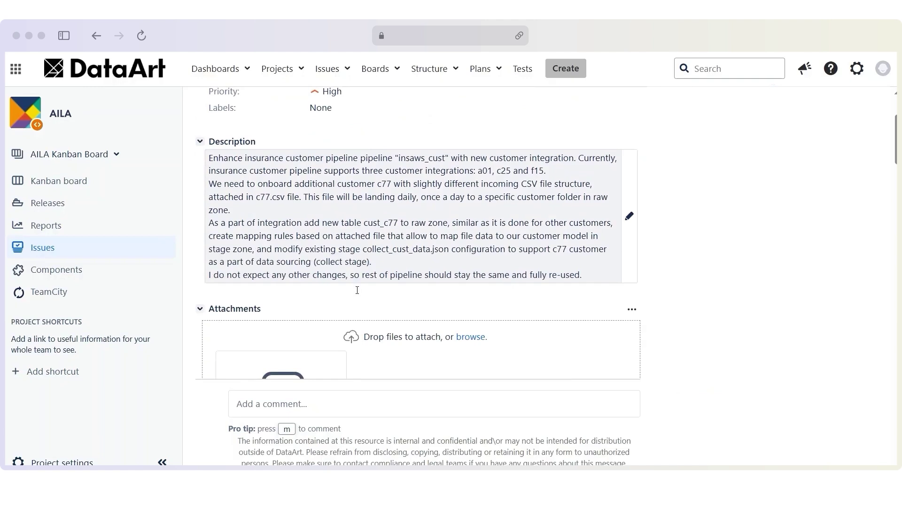
{"action": "scroll", "coordinate": [358, 290], "scroll_direction": "up", "scroll_amount": 2}
{"action": "scroll", "coordinate": [358, 291], "scroll_direction": "up", "scroll_amount": 1}
- Read the description's insaws_cust pipeline sentence and c77.csv mention, leaving it unedited
{"action": "left_click", "coordinate": [325, 263]}
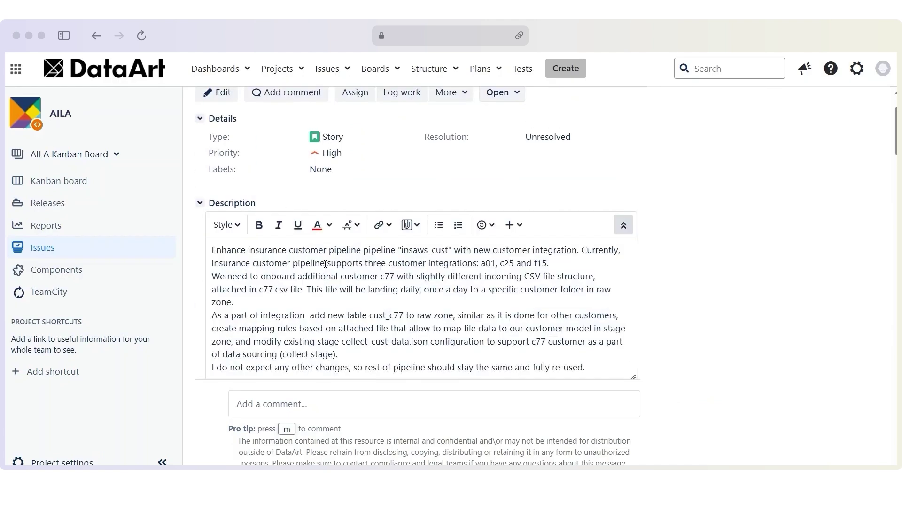
{"action": "left_click_drag", "start_coordinate": [212, 250], "coordinate": [451, 250]}
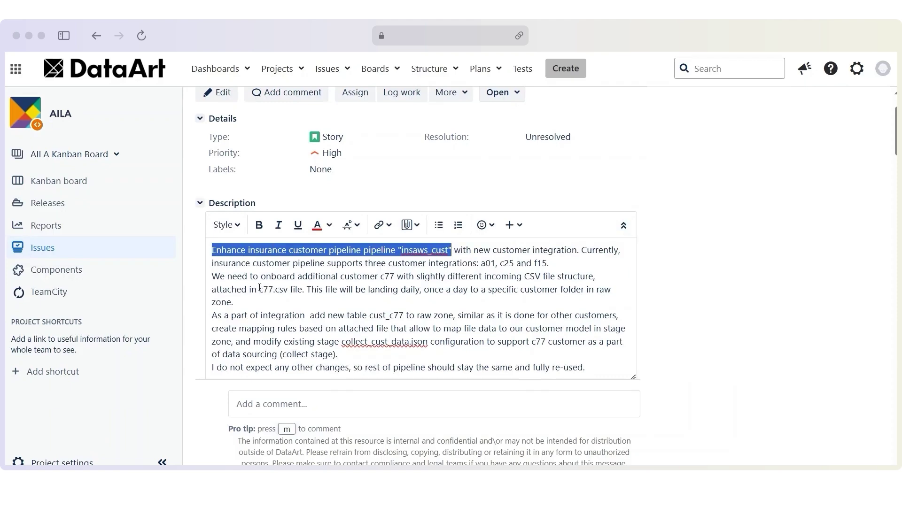
{"action": "left_click_drag", "start_coordinate": [259, 290], "coordinate": [304, 290]}
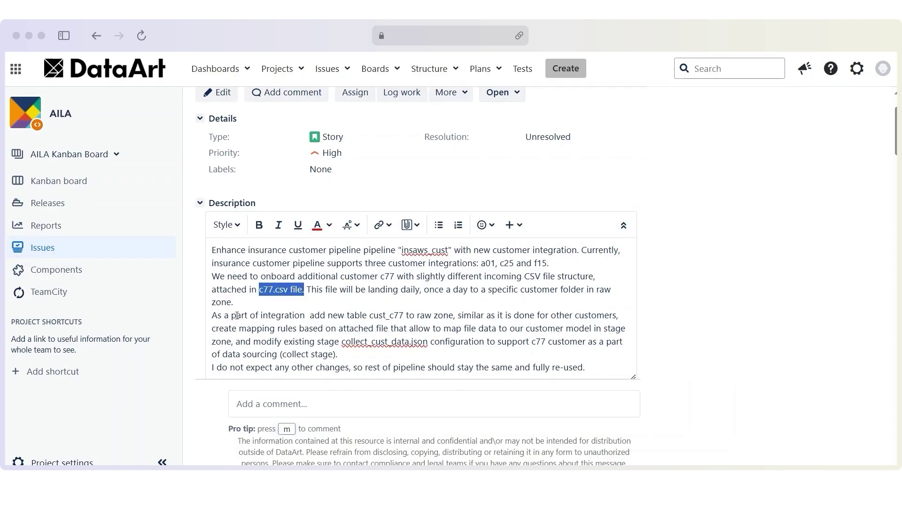
{"action": "left_click", "coordinate": [688, 390]}
{"action": "scroll", "coordinate": [338, 373], "scroll_direction": "down", "scroll_amount": 3}
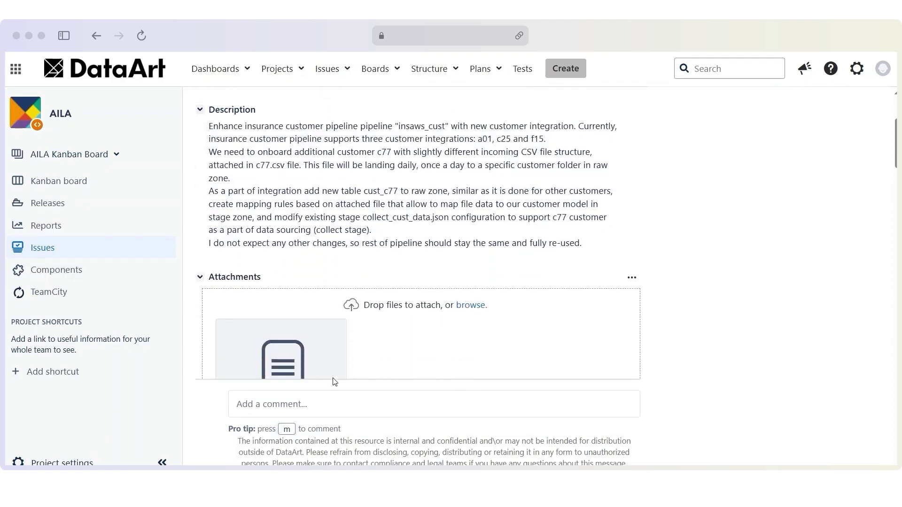
{"action": "scroll", "coordinate": [330, 358], "scroll_direction": "down", "scroll_amount": 3}
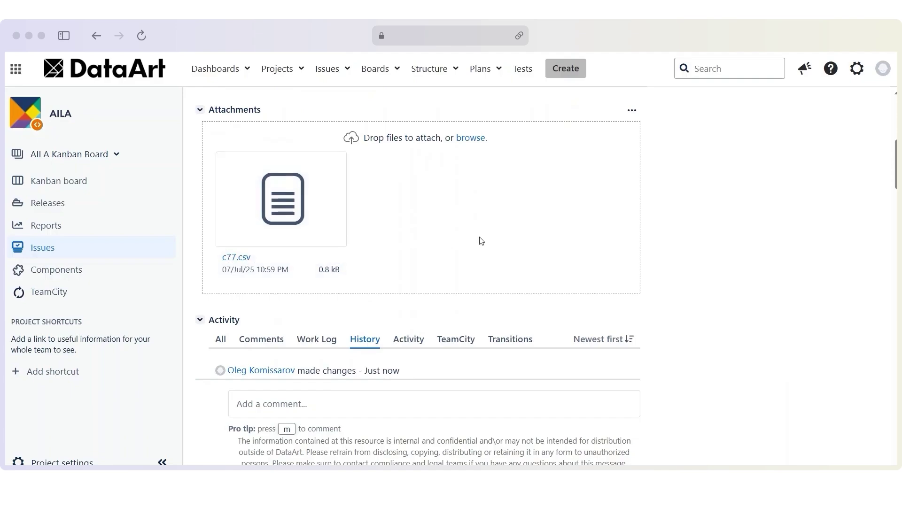
{"action": "scroll", "coordinate": [481, 241], "scroll_direction": "up", "scroll_amount": 4}
{"action": "scroll", "coordinate": [509, 287], "scroll_direction": "down", "scroll_amount": 2}
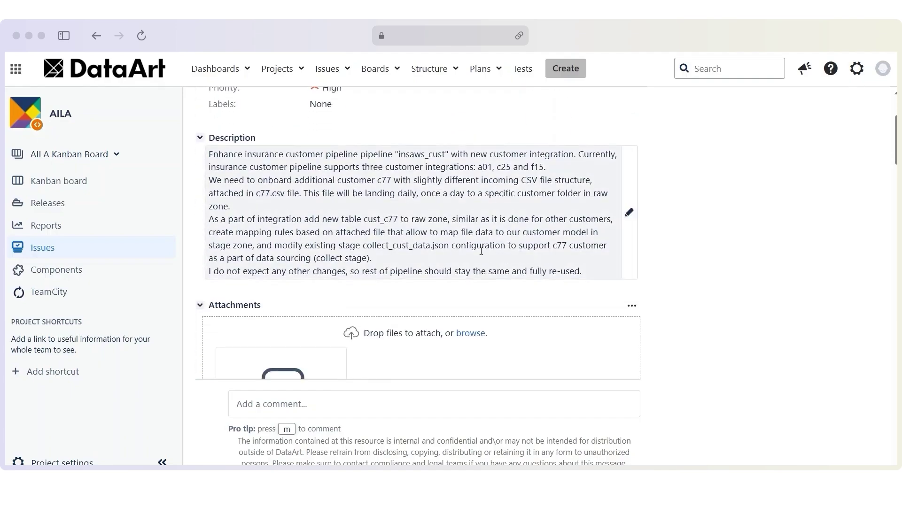
{"action": "scroll", "coordinate": [446, 240], "scroll_direction": "up", "scroll_amount": 5}
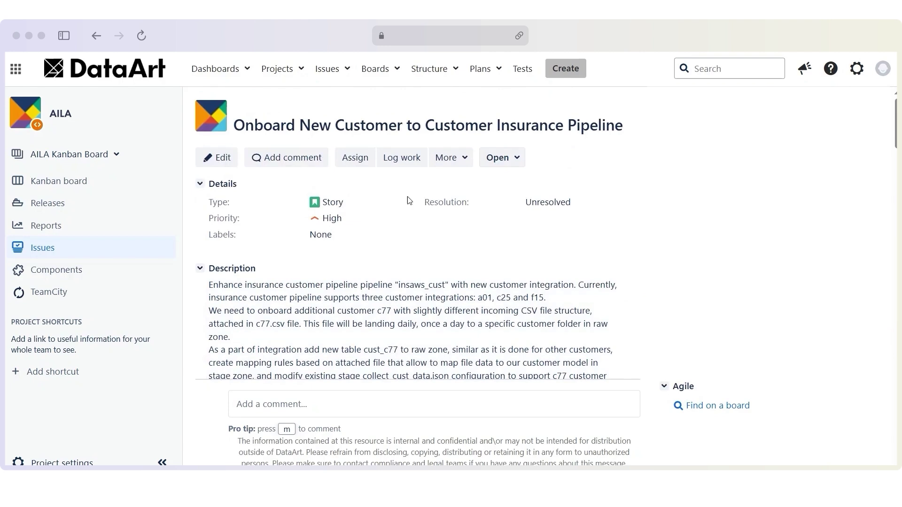
- Add the new label agent_aila_pipeline_ba to the story and save it
{"action": "left_click", "coordinate": [311, 246]}
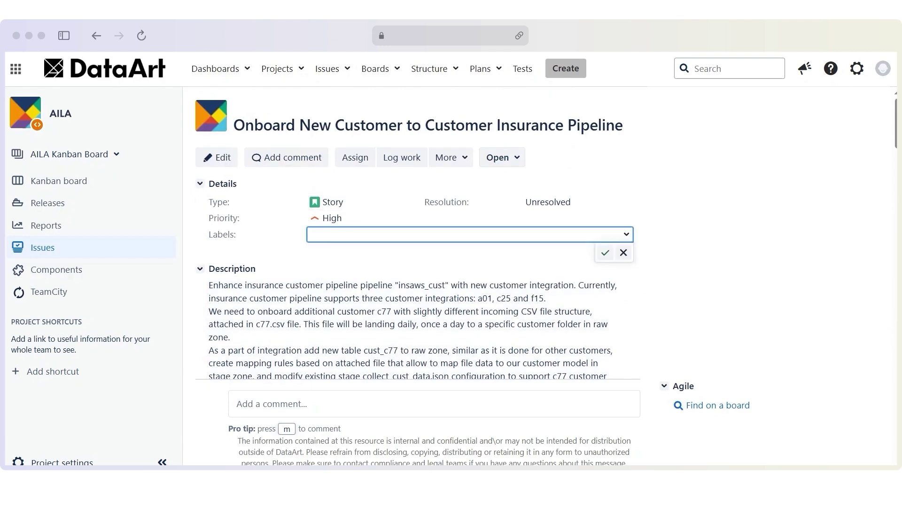
{"action": "left_click", "coordinate": [318, 234]}
{"action": "type", "text": "agent_"}
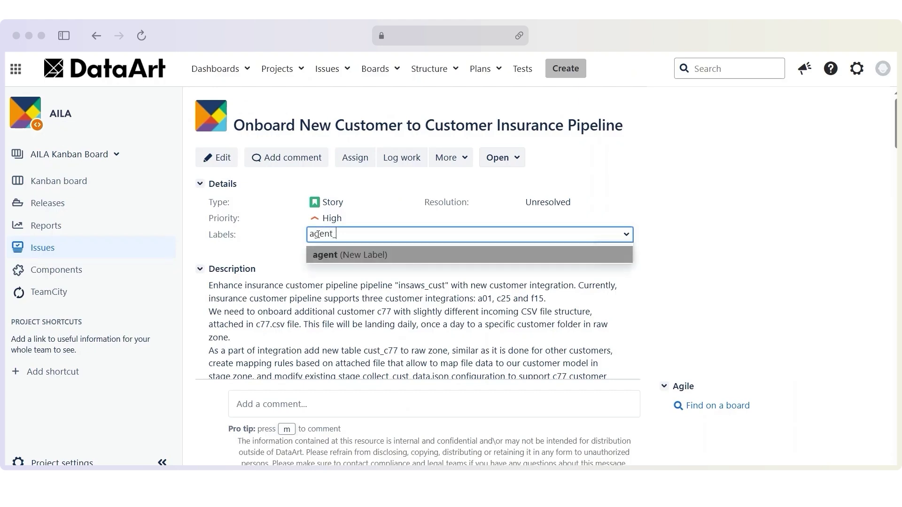
{"action": "type", "text": "aila_p"}
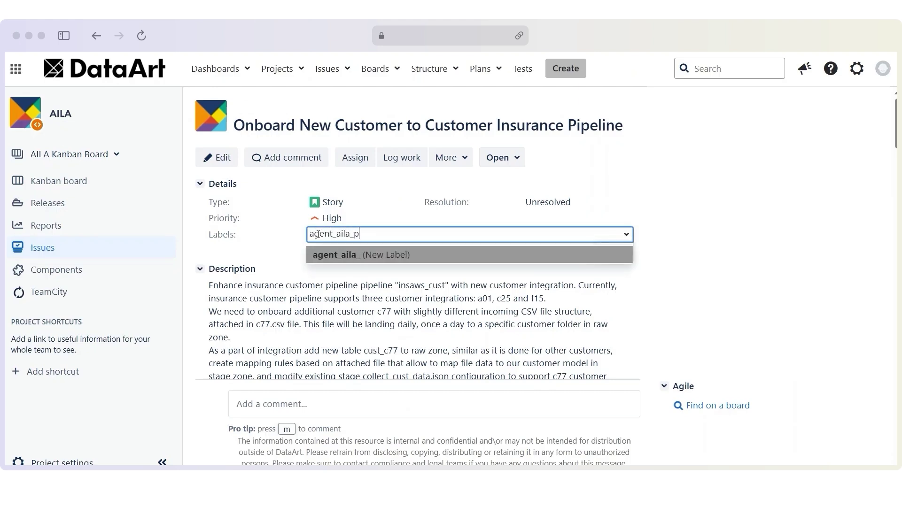
{"action": "type", "text": "ipeline_"}
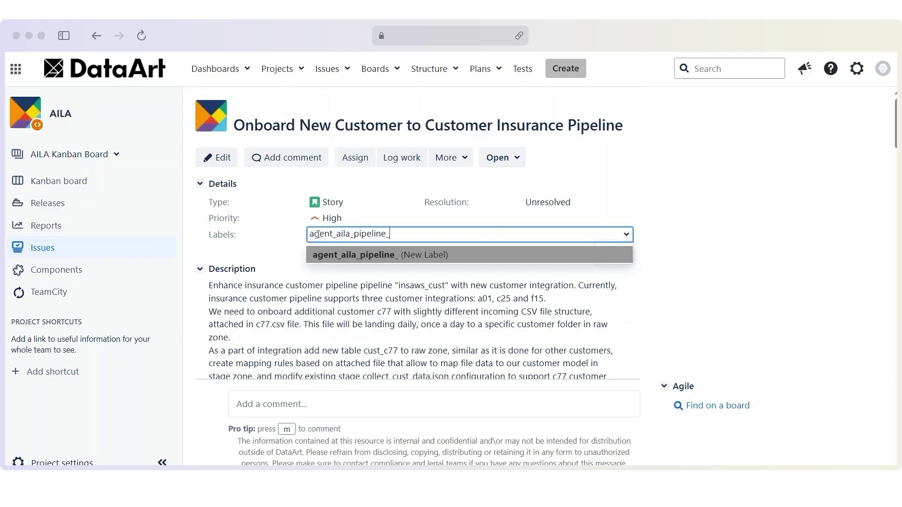
{"action": "type", "text": "ba"}
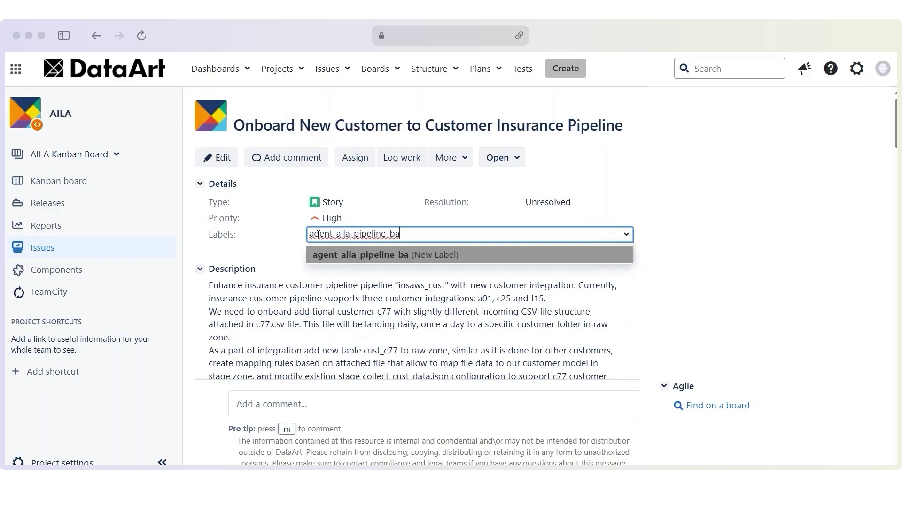
{"action": "left_click", "coordinate": [376, 255]}
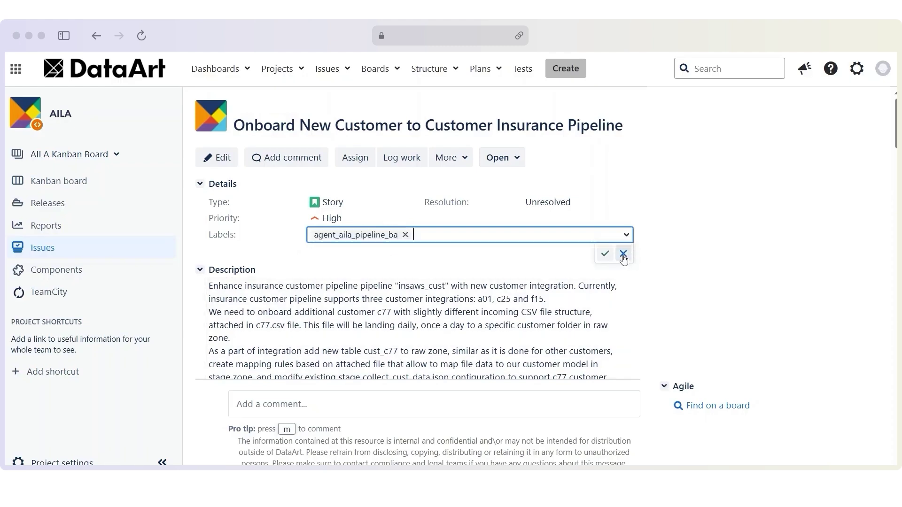
{"action": "left_click", "coordinate": [604, 253]}
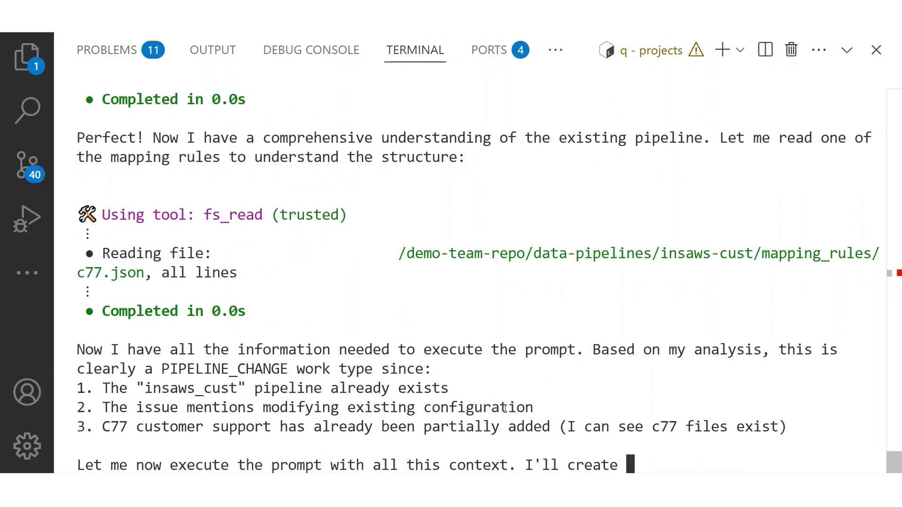
- Highlight the agent's work-type analysis, results-saving output and issue-update confirmation in the terminal
{"action": "left_click_drag", "start_coordinate": [838, 426], "coordinate": [55, 300]}
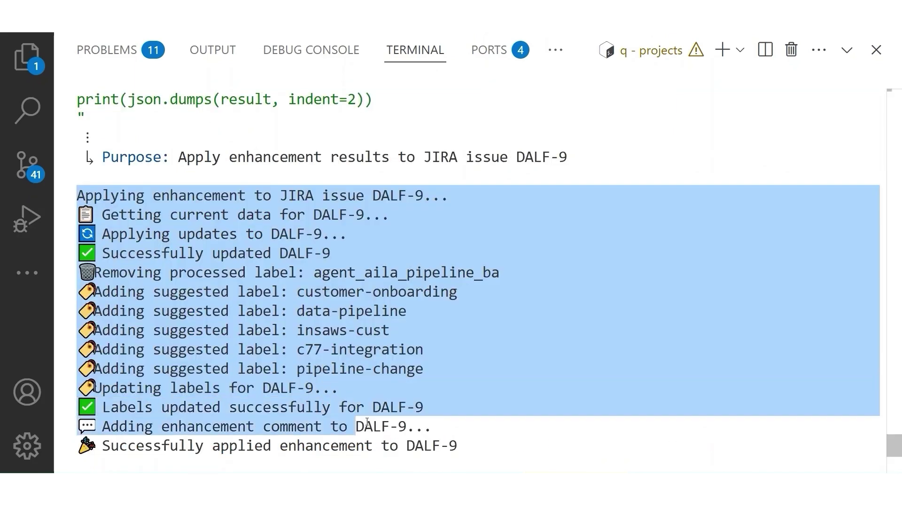
{"action": "left_click_drag", "start_coordinate": [437, 426], "coordinate": [468, 449]}
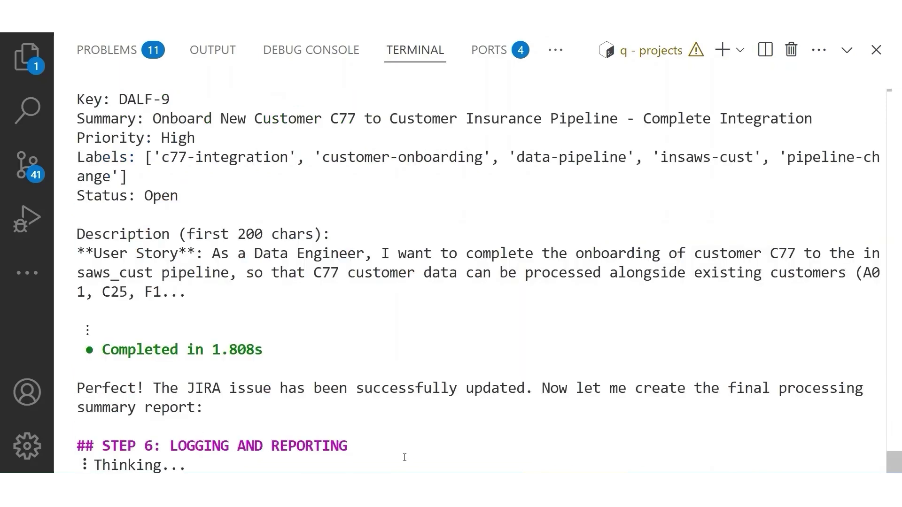
{"action": "left_click_drag", "start_coordinate": [350, 445], "coordinate": [43, 388]}
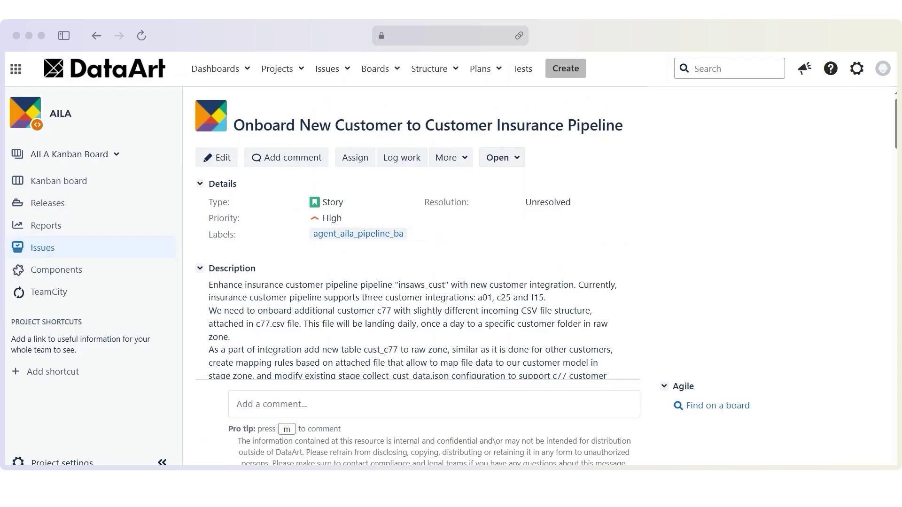
{"action": "scroll", "coordinate": [415, 282], "scroll_direction": "down", "scroll_amount": 2}
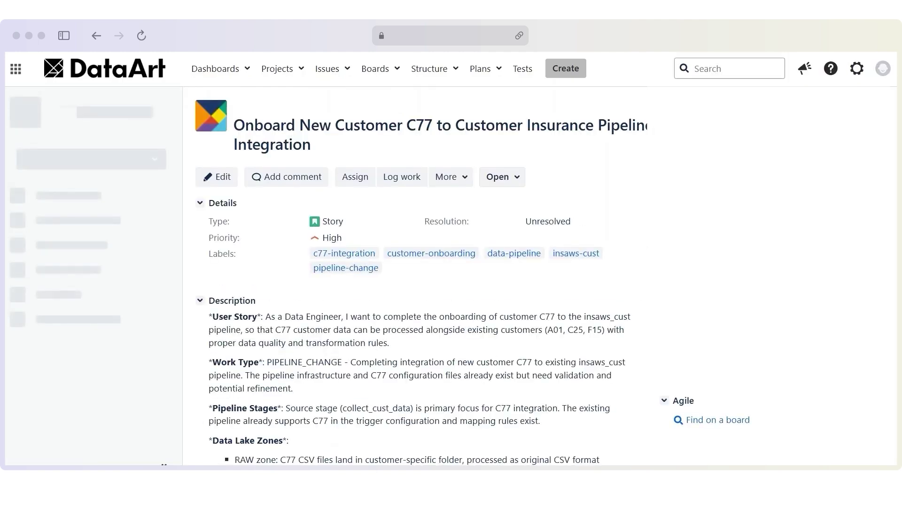
{"action": "scroll", "coordinate": [416, 282], "scroll_direction": "down", "scroll_amount": 1}
- Review the rewritten description's User Story, Data Lake Zones, Data Sources and Existing Pipeline Changes sections
{"action": "left_click_drag", "start_coordinate": [449, 343], "coordinate": [197, 253]}
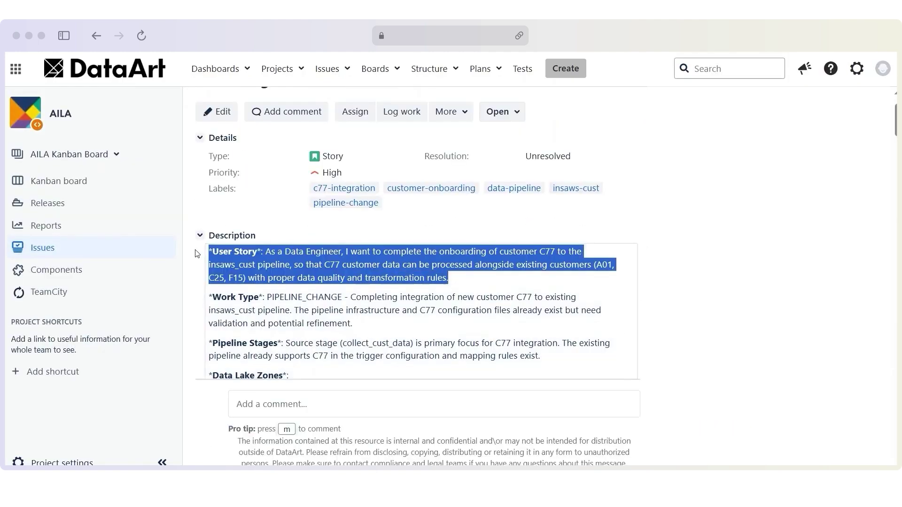
{"action": "scroll", "coordinate": [333, 341], "scroll_direction": "down", "scroll_amount": 1}
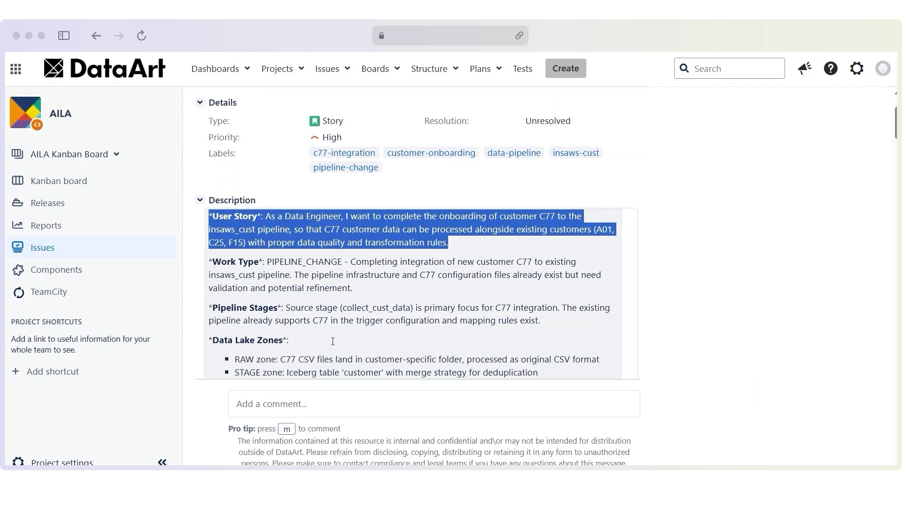
{"action": "scroll", "coordinate": [333, 341], "scroll_direction": "up", "scroll_amount": 1}
{"action": "left_click_drag", "start_coordinate": [368, 343], "coordinate": [209, 298]}
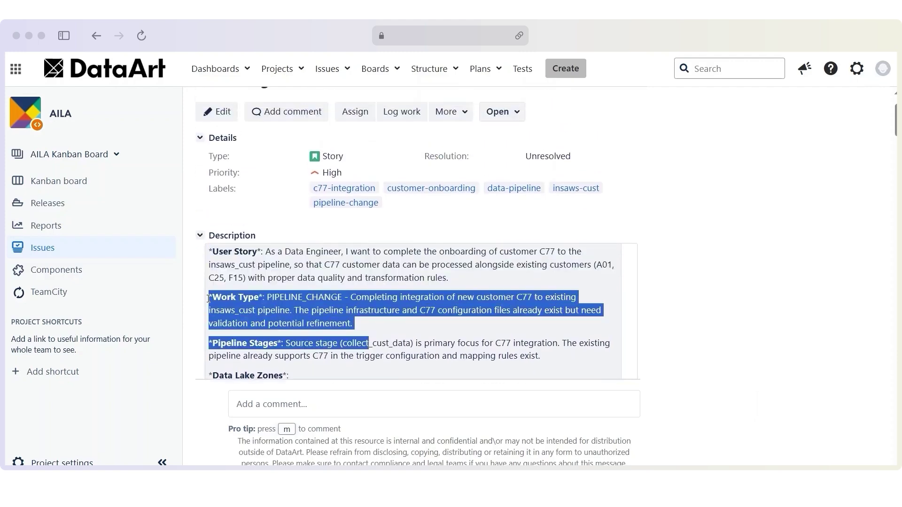
{"action": "scroll", "coordinate": [311, 334], "scroll_direction": "down", "scroll_amount": 3}
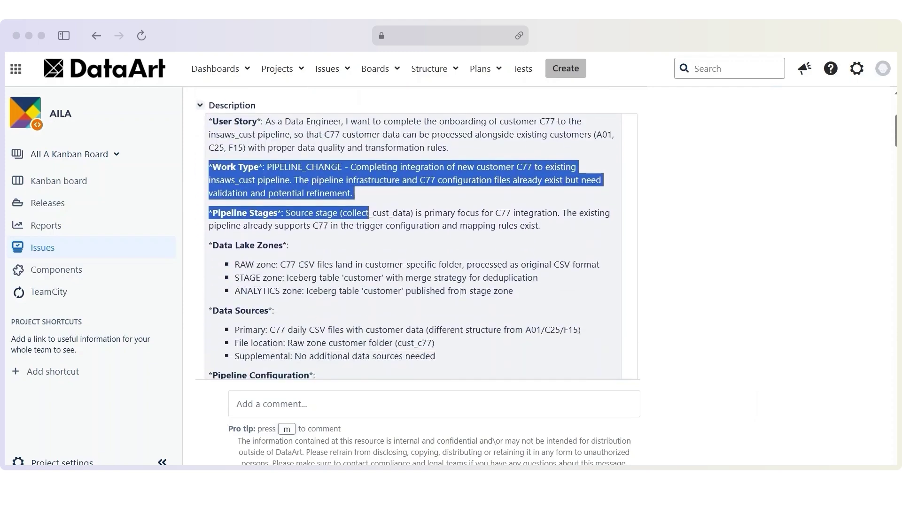
{"action": "left_click_drag", "start_coordinate": [515, 291], "coordinate": [210, 245]}
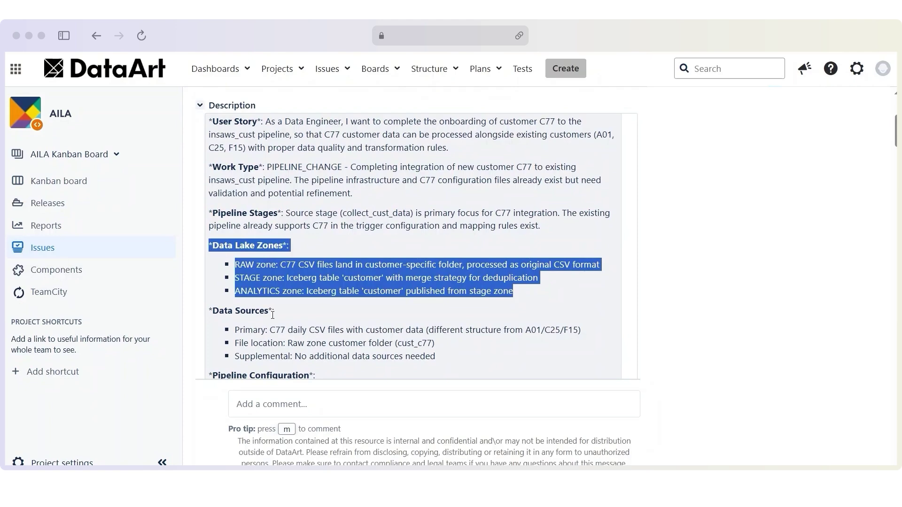
{"action": "scroll", "coordinate": [272, 314], "scroll_direction": "down", "scroll_amount": 3}
{"action": "left_click_drag", "start_coordinate": [444, 232], "coordinate": [209, 182]}
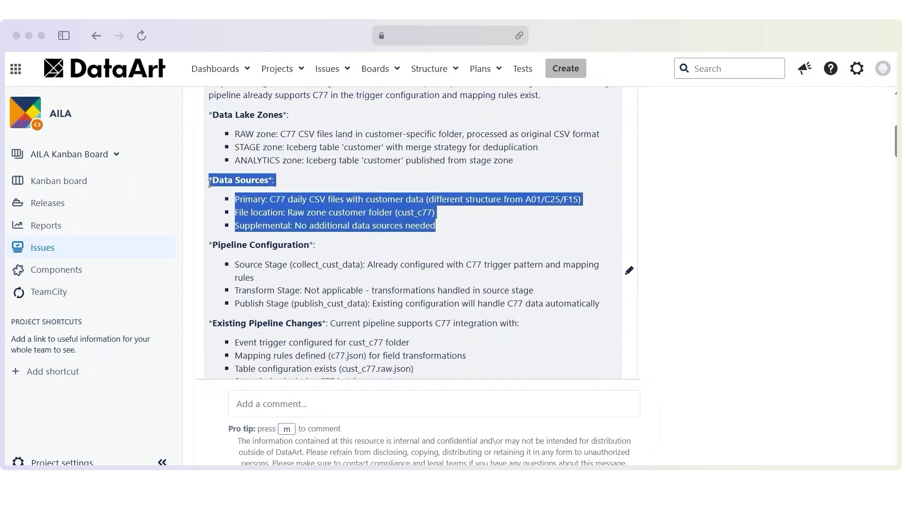
{"action": "scroll", "coordinate": [210, 182], "scroll_direction": "down", "scroll_amount": 2}
{"action": "left_click_drag", "start_coordinate": [600, 238], "coordinate": [208, 179]}
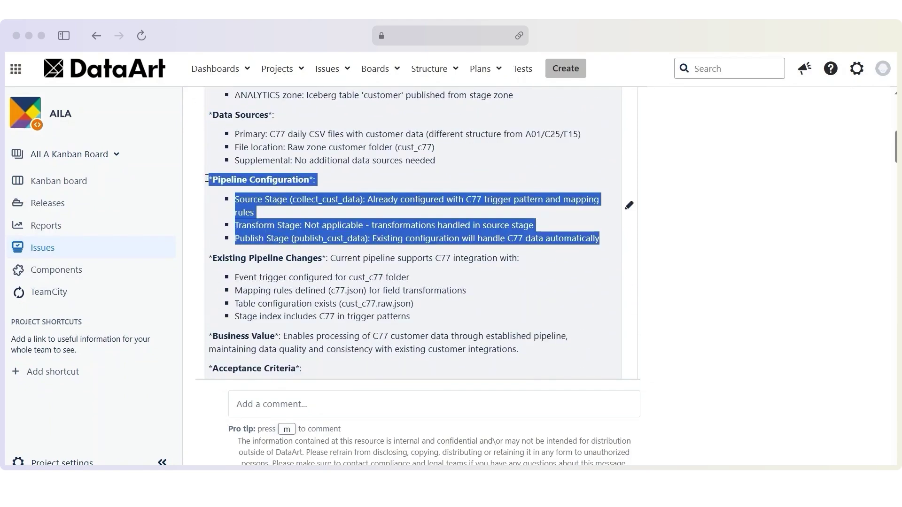
{"action": "scroll", "coordinate": [308, 246], "scroll_direction": "down", "scroll_amount": 2}
{"action": "left_click_drag", "start_coordinate": [419, 251], "coordinate": [208, 193]}
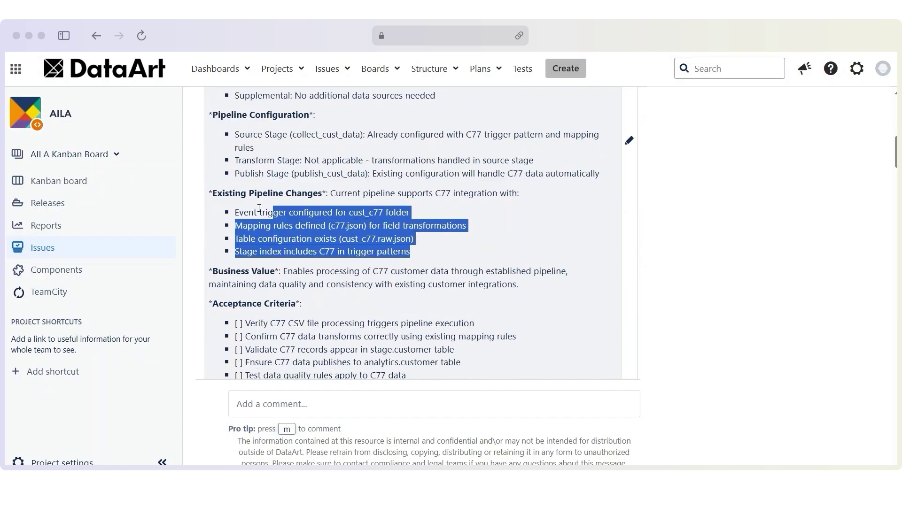
{"action": "scroll", "coordinate": [264, 267], "scroll_direction": "down", "scroll_amount": 3}
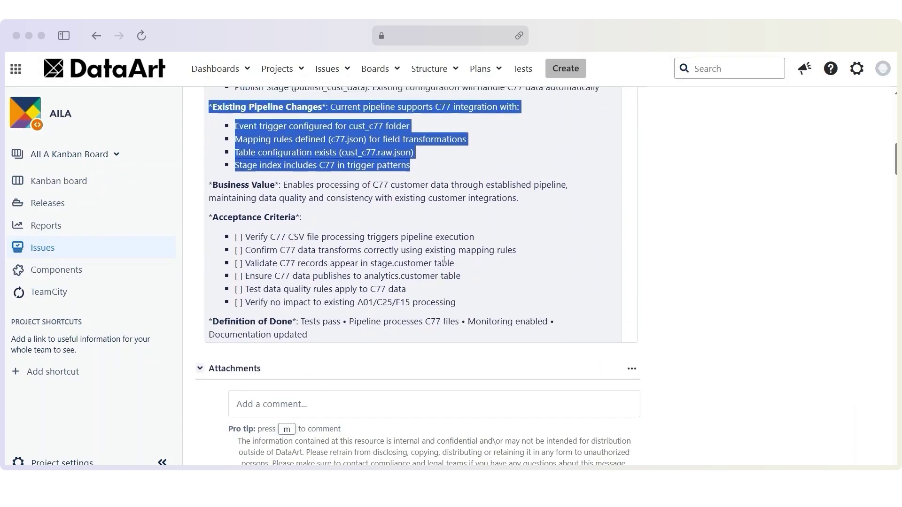
{"action": "left_click_drag", "start_coordinate": [498, 212], "coordinate": [206, 117]}
{"action": "left_click", "coordinate": [406, 221]}
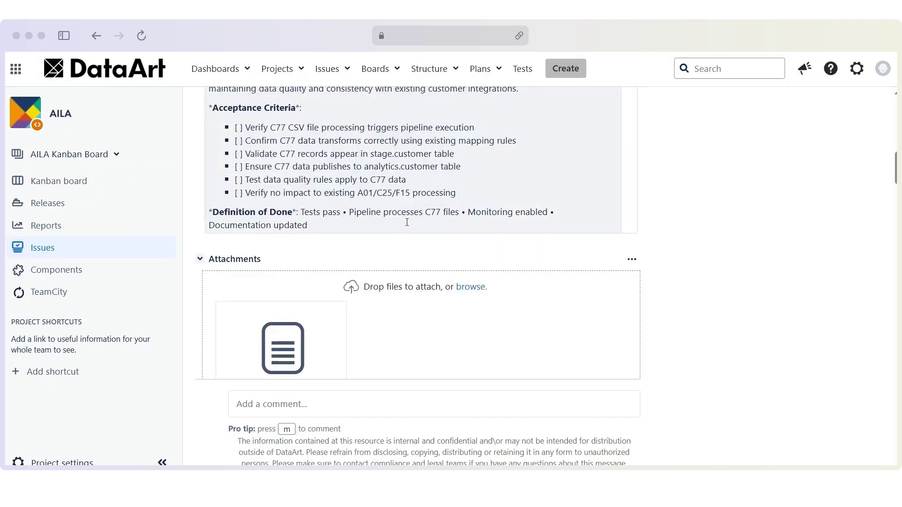
{"action": "scroll", "coordinate": [394, 244], "scroll_direction": "down", "scroll_amount": 3}
{"action": "scroll", "coordinate": [395, 244], "scroll_direction": "down", "scroll_amount": 2}
{"action": "scroll", "coordinate": [395, 244], "scroll_direction": "up", "scroll_amount": 10}
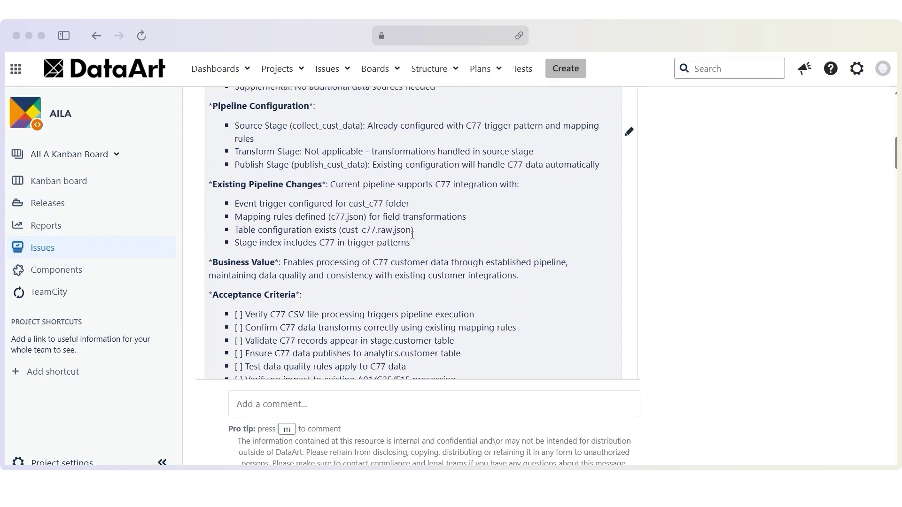
{"action": "scroll", "coordinate": [413, 236], "scroll_direction": "up", "scroll_amount": 10}
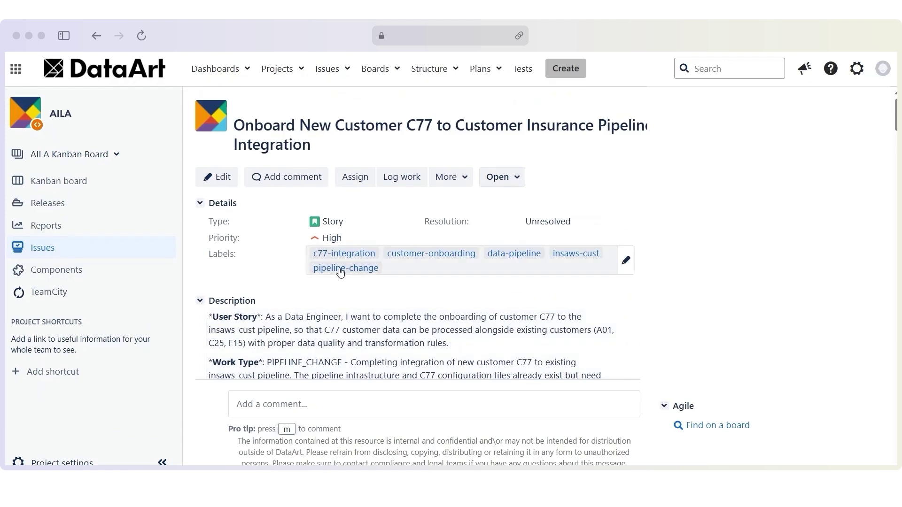
- Create and save the new label agent_aila_pipeline_arch on the story
{"action": "left_click_drag", "start_coordinate": [379, 269], "coordinate": [363, 268]}
{"action": "left_click", "coordinate": [356, 263]}
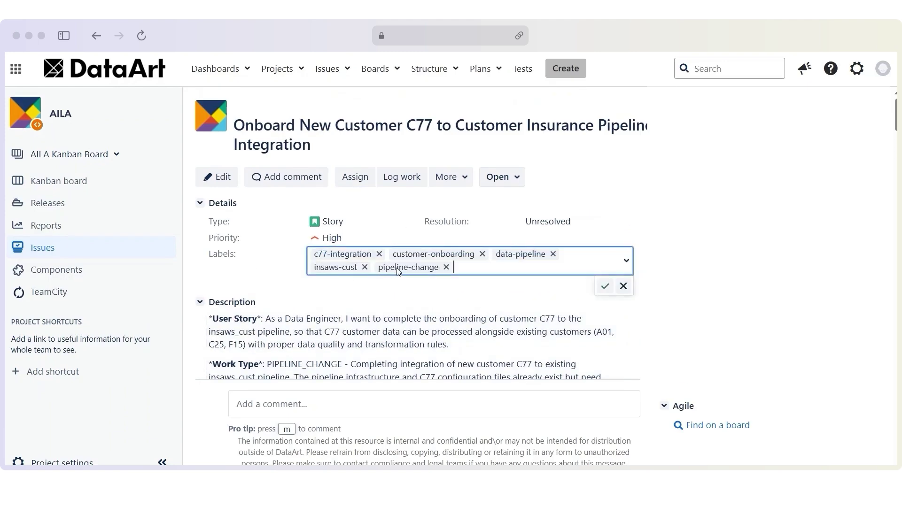
{"action": "type", "text": "agent_aila_pipeline_arch"}
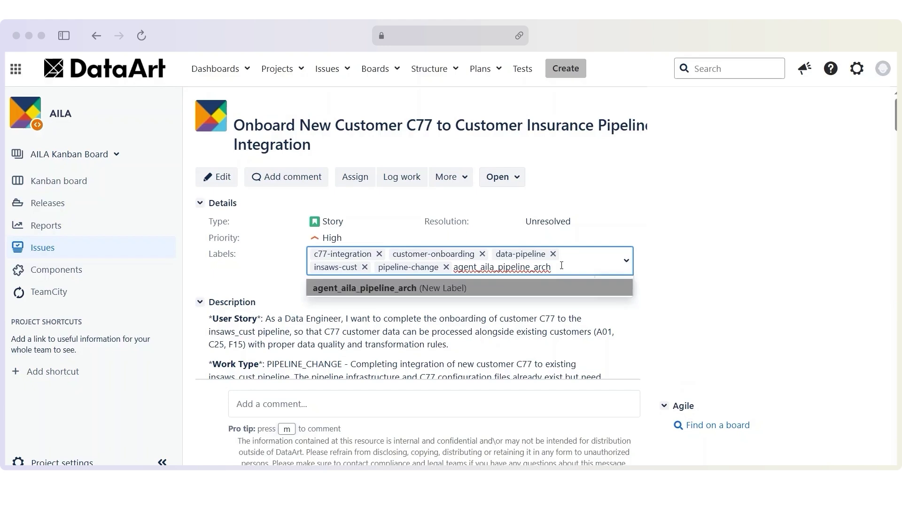
{"action": "left_click", "coordinate": [390, 290]}
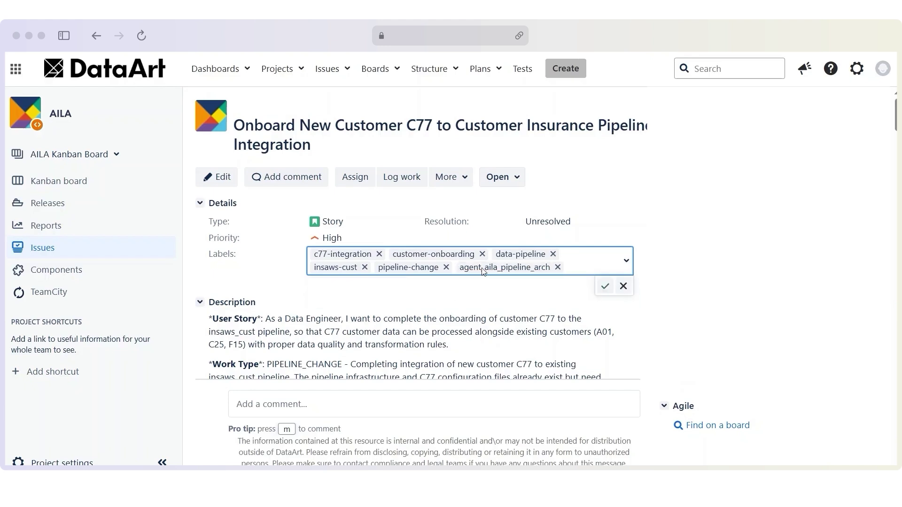
{"action": "left_click", "coordinate": [605, 286]}
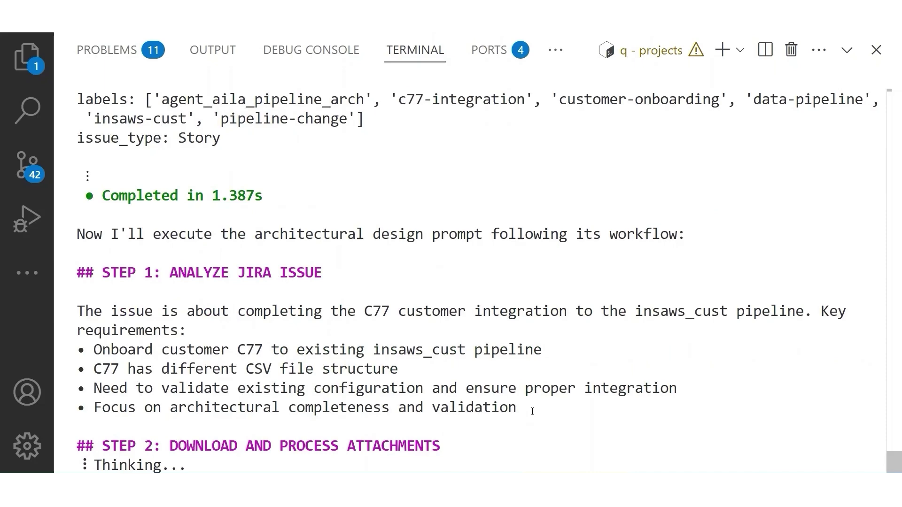
{"action": "mouse_move", "coordinate": [533, 409]}
{"action": "left_mouse_down"}
{"action": "mouse_move", "coordinate": [144, 308]}
{"action": "mouse_move", "coordinate": [77, 272]}
{"action": "left_mouse_up"}
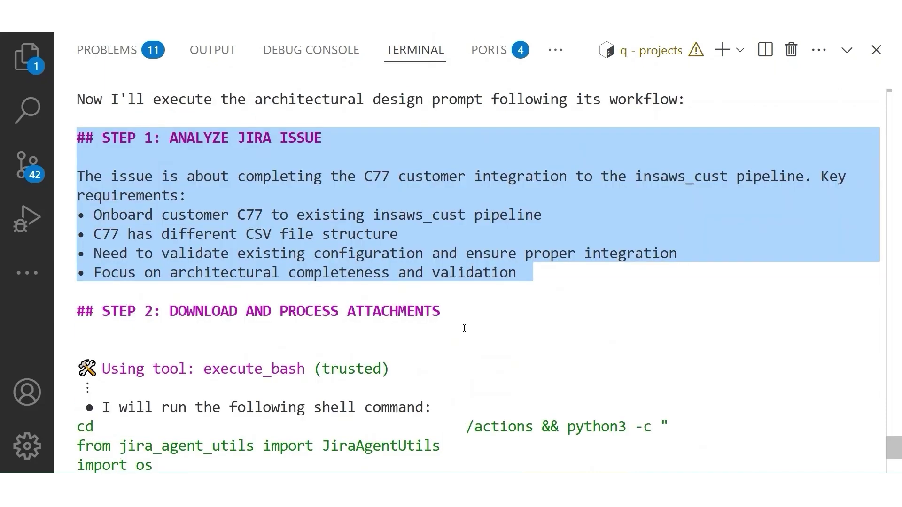
{"action": "left_click", "coordinate": [468, 318]}
{"action": "left_click_drag", "start_coordinate": [468, 314], "coordinate": [76, 310]}
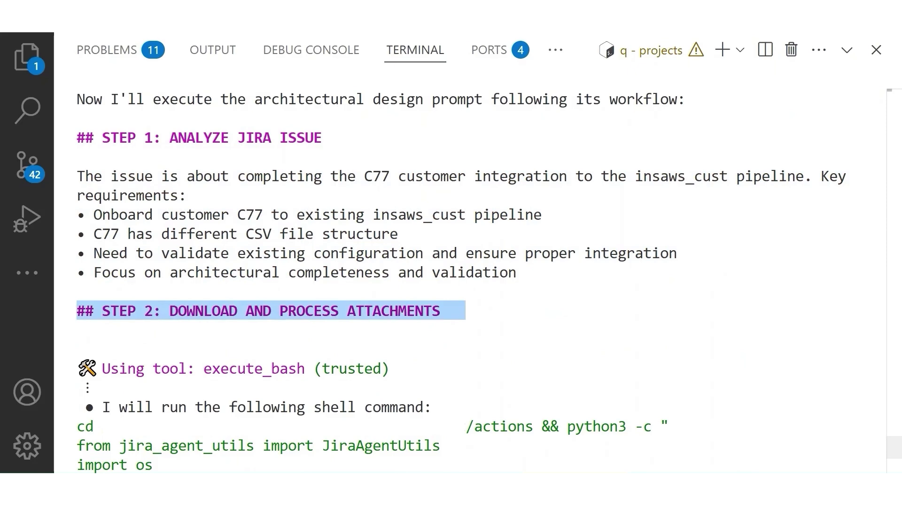
{"action": "left_click_drag", "start_coordinate": [507, 234], "coordinate": [69, 231]}
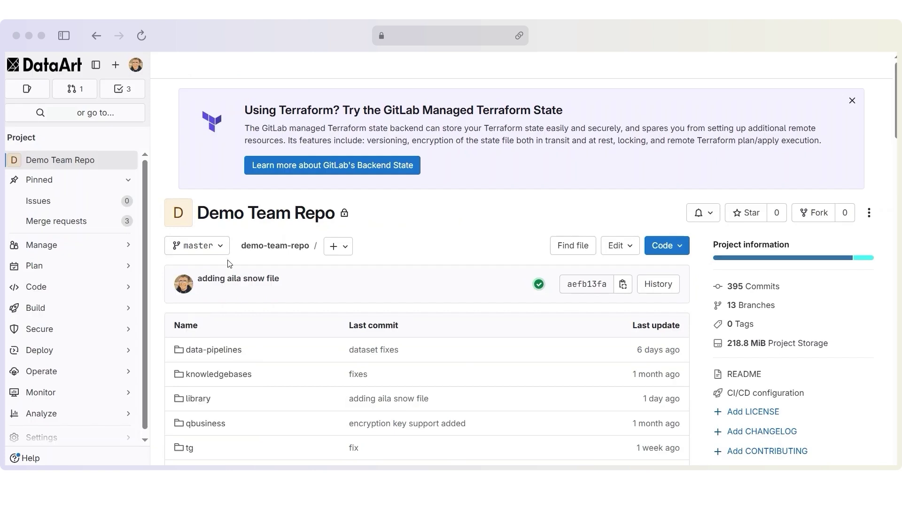
- Switch the Demo Team Repo from master to the feature/DALF-9 pipeline design branch
{"action": "left_click", "coordinate": [211, 246]}
{"action": "left_click", "coordinate": [227, 340]}
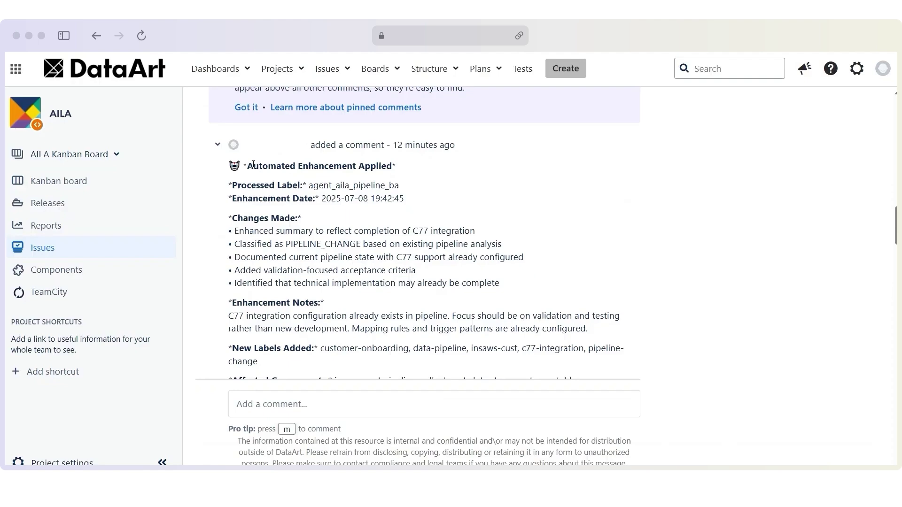
- Highlight the Automated Enhancement Applied note, then the DESIGN STATUS: COMPLETE and Design Summary sections
{"action": "left_click_drag", "start_coordinate": [247, 166], "coordinate": [379, 169]}
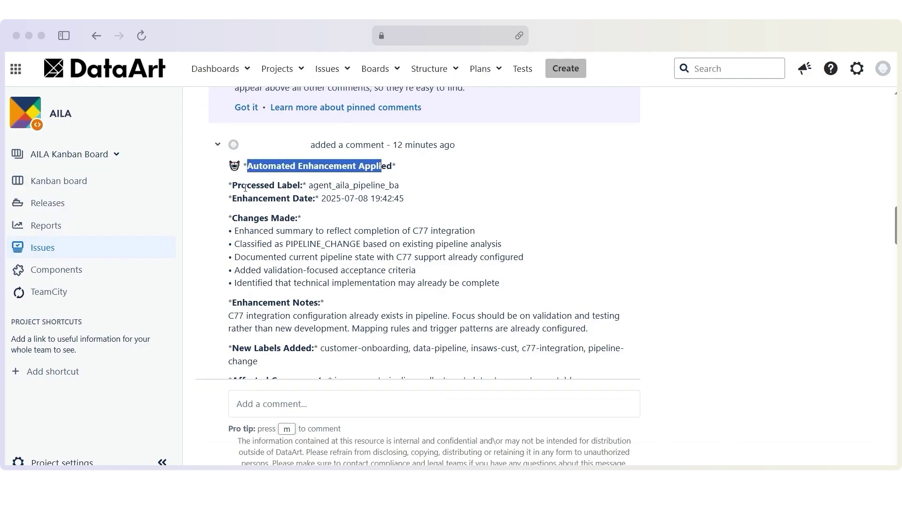
{"action": "left_click_drag", "start_coordinate": [251, 186], "coordinate": [401, 197]}
{"action": "left_click", "coordinate": [342, 269]}
{"action": "scroll", "coordinate": [342, 269], "scroll_direction": "down", "scroll_amount": 10}
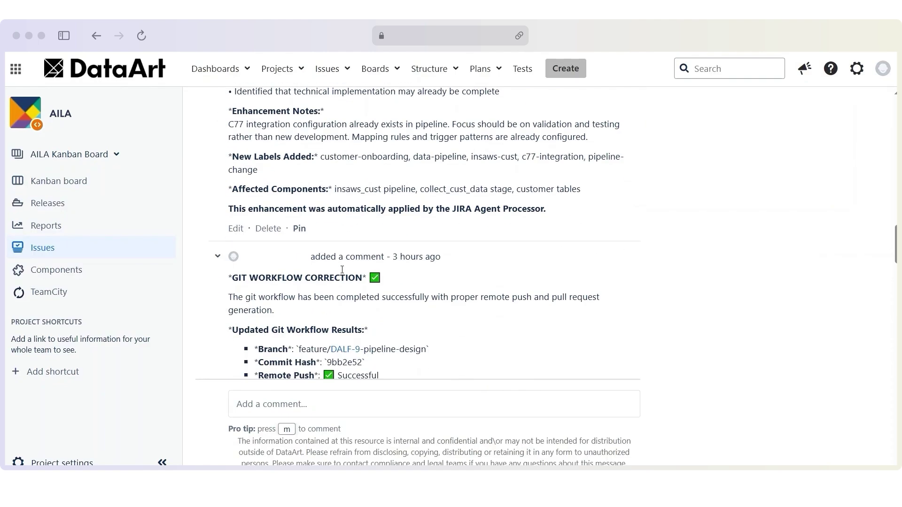
{"action": "scroll", "coordinate": [342, 269], "scroll_direction": "up", "scroll_amount": 2}
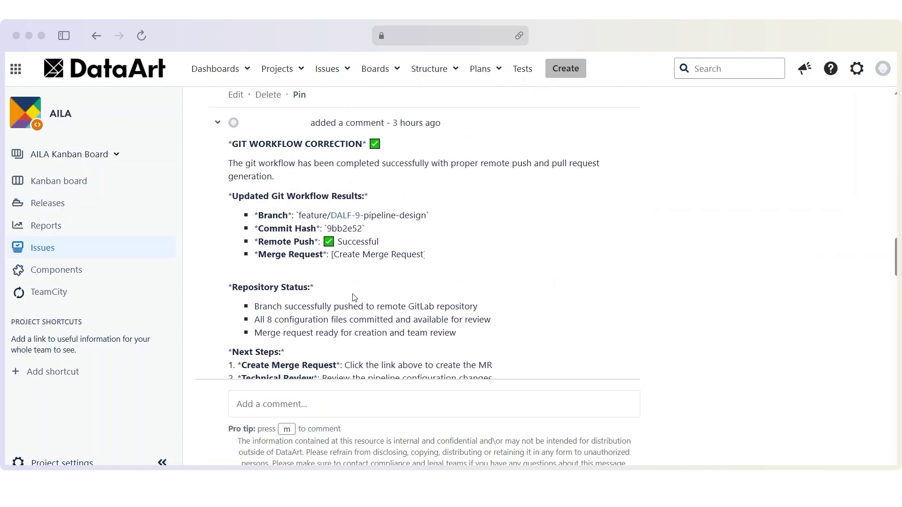
{"action": "scroll", "coordinate": [376, 282], "scroll_direction": "down", "scroll_amount": 4}
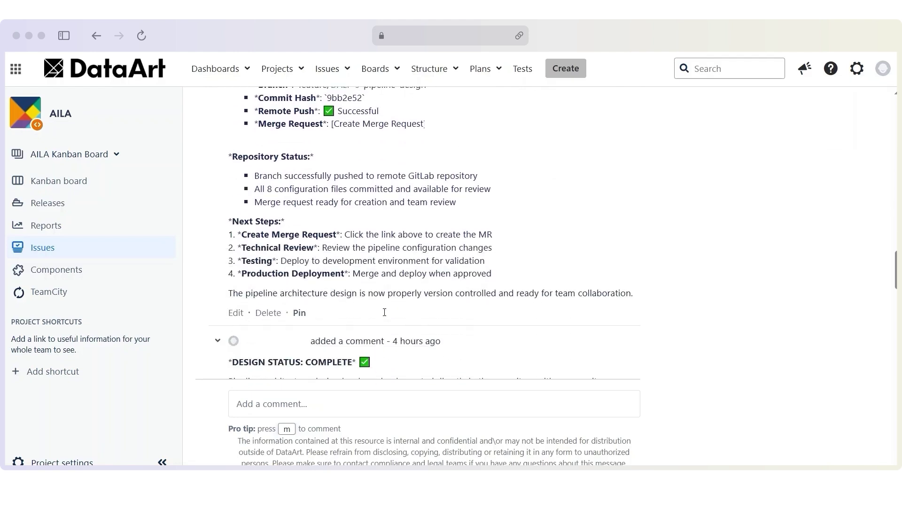
{"action": "scroll", "coordinate": [384, 315], "scroll_direction": "down", "scroll_amount": 5}
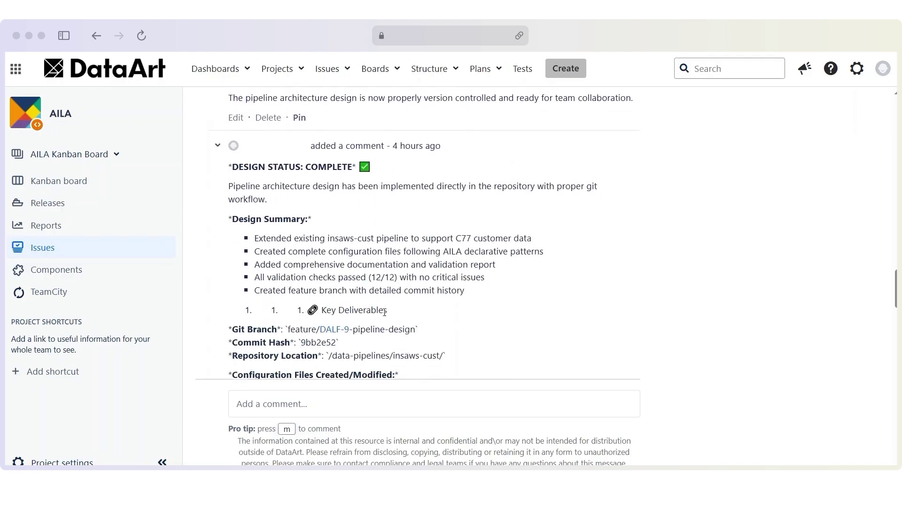
{"action": "scroll", "coordinate": [385, 313], "scroll_direction": "down", "scroll_amount": 2}
{"action": "scroll", "coordinate": [379, 320], "scroll_direction": "up", "scroll_amount": 2}
{"action": "scroll", "coordinate": [380, 319], "scroll_direction": "down", "scroll_amount": 2}
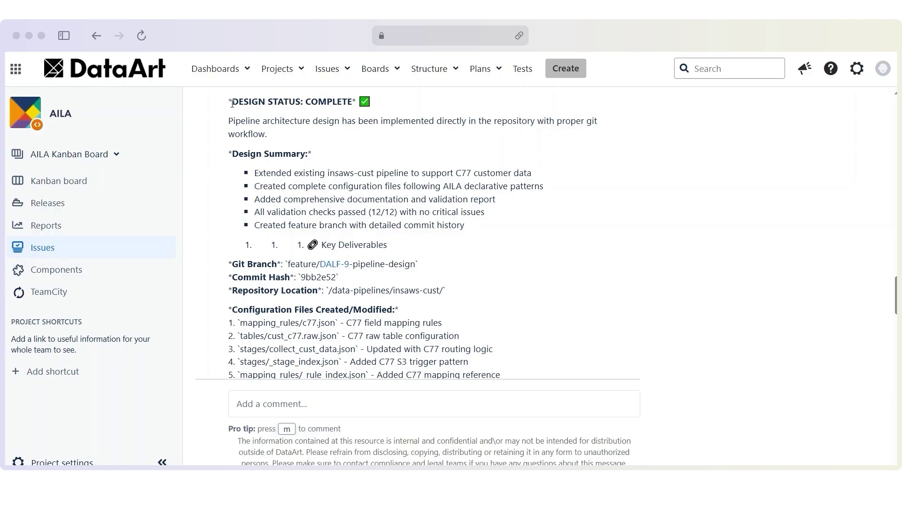
{"action": "mouse_move", "coordinate": [233, 102]}
{"action": "left_mouse_down"}
{"action": "mouse_move", "coordinate": [368, 106]}
{"action": "mouse_move", "coordinate": [373, 122]}
{"action": "left_mouse_up"}
{"action": "left_click", "coordinate": [302, 136]}
{"action": "mouse_move", "coordinate": [234, 122]}
{"action": "left_mouse_down"}
{"action": "mouse_move", "coordinate": [338, 128]}
{"action": "mouse_move", "coordinate": [311, 155]}
{"action": "left_mouse_up"}
{"action": "scroll", "coordinate": [352, 212], "scroll_direction": "down", "scroll_amount": 3}
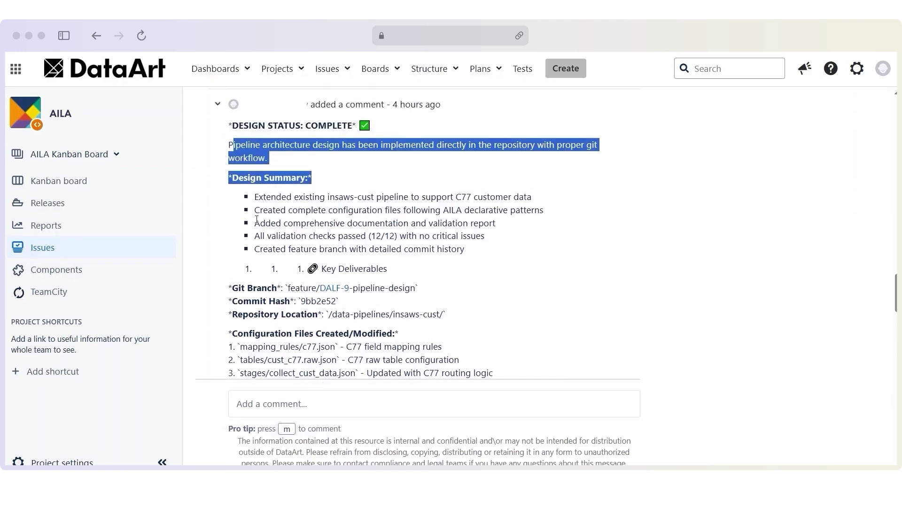
{"action": "scroll", "coordinate": [247, 237], "scroll_direction": "down", "scroll_amount": 1}
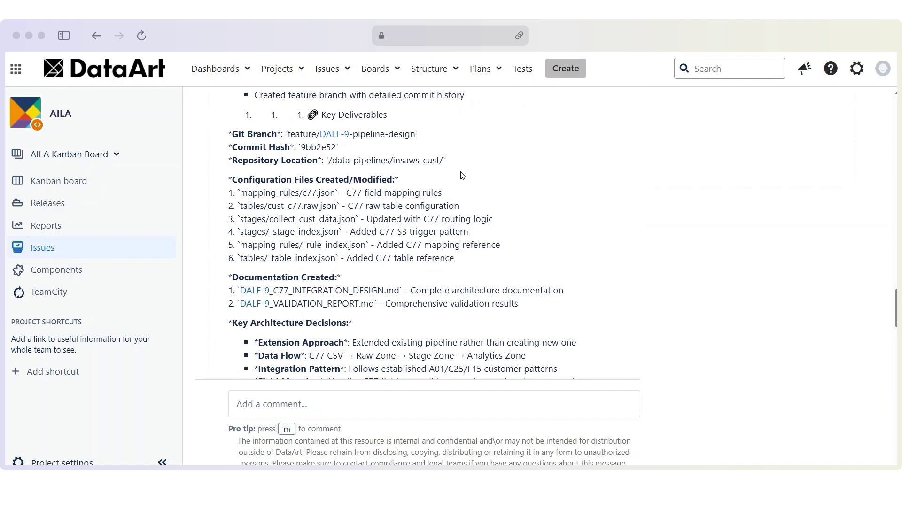
{"action": "left_click_drag", "start_coordinate": [399, 179], "coordinate": [228, 140]}
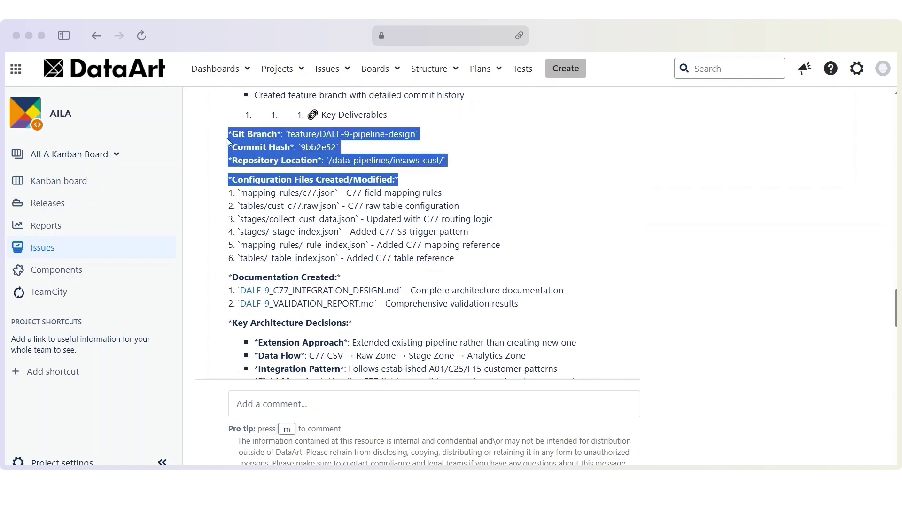
- Review the created configuration files and Key Architecture Decisions, then show the merge request's changed files
{"action": "left_click", "coordinate": [274, 200]}
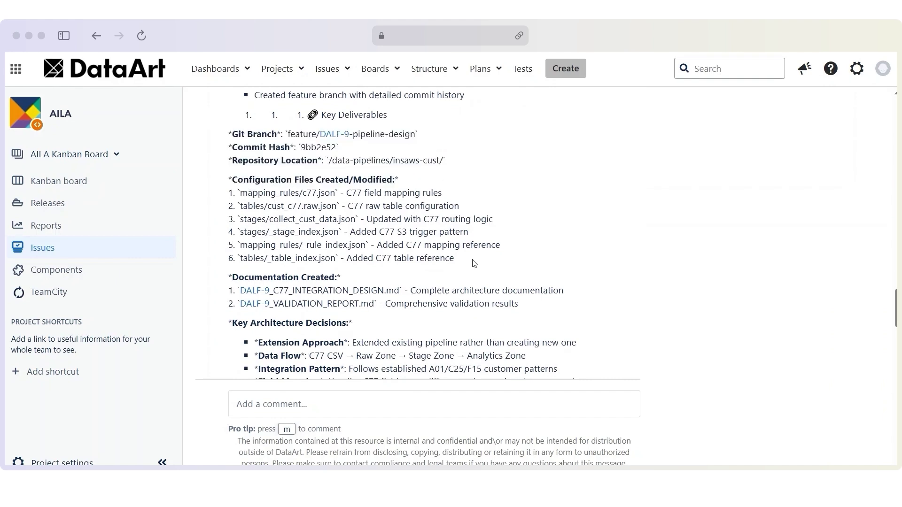
{"action": "left_click_drag", "start_coordinate": [455, 259], "coordinate": [229, 180]}
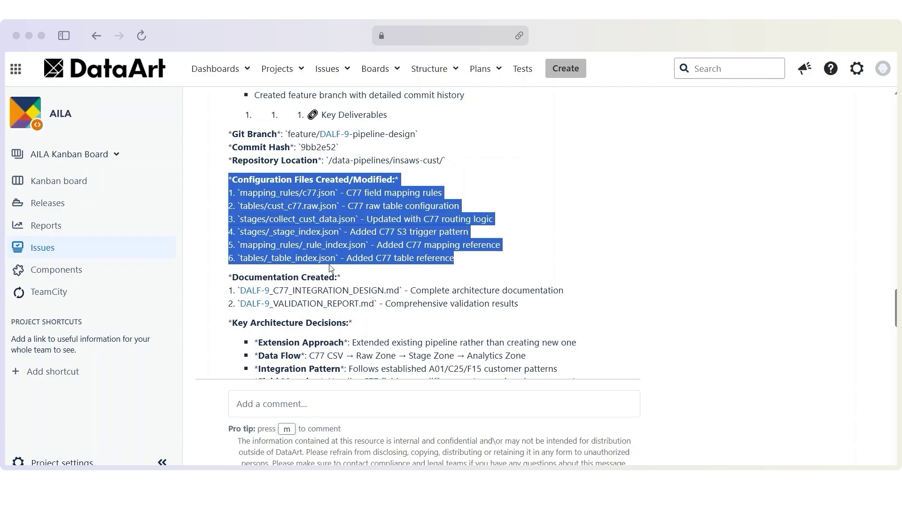
{"action": "scroll", "coordinate": [330, 268], "scroll_direction": "down", "scroll_amount": 1}
{"action": "mouse_move", "coordinate": [520, 238]}
{"action": "left_mouse_down"}
{"action": "mouse_move", "coordinate": [240, 224]}
{"action": "mouse_move", "coordinate": [233, 212]}
{"action": "left_mouse_up"}
{"action": "scroll", "coordinate": [275, 212], "scroll_direction": "down", "scroll_amount": 2}
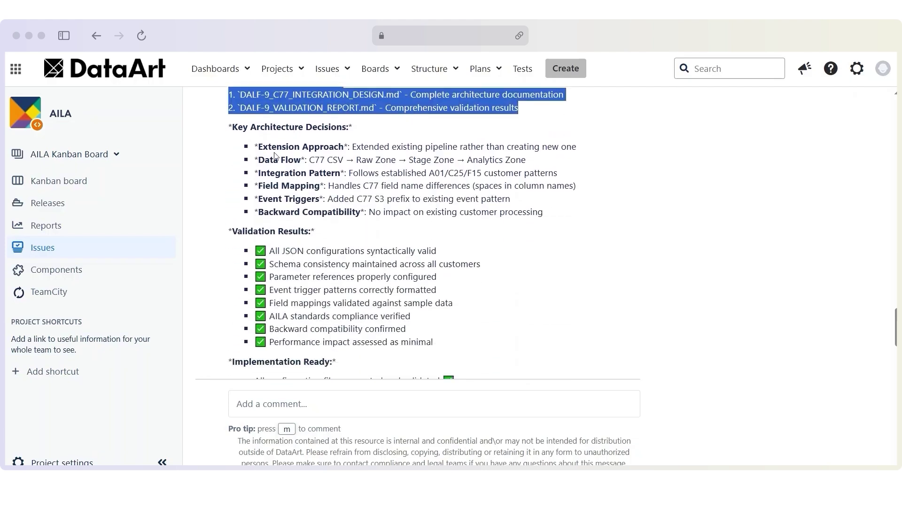
{"action": "left_click_drag", "start_coordinate": [543, 214], "coordinate": [256, 150]}
{"action": "scroll", "coordinate": [353, 247], "scroll_direction": "down", "scroll_amount": 1}
{"action": "left_click", "coordinate": [421, 280]}
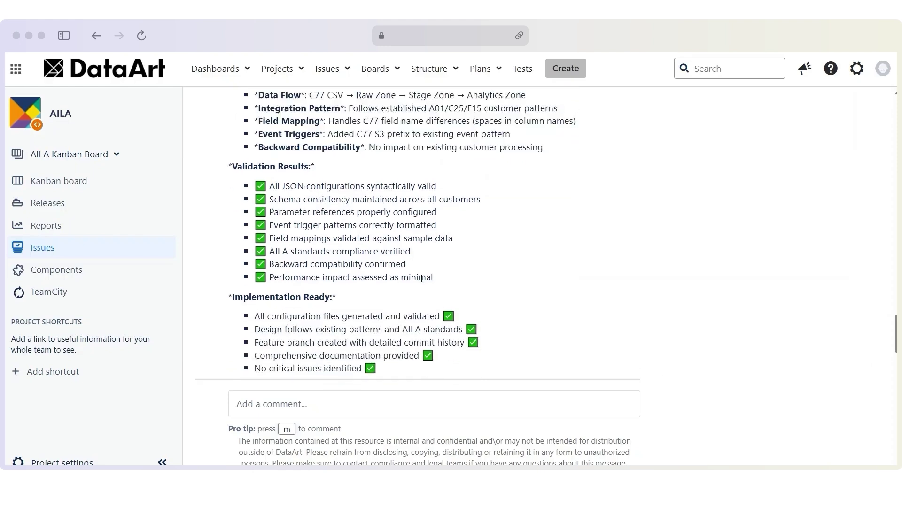
{"action": "left_click_drag", "start_coordinate": [422, 280], "coordinate": [269, 186]}
{"action": "scroll", "coordinate": [360, 233], "scroll_direction": "down", "scroll_amount": 3}
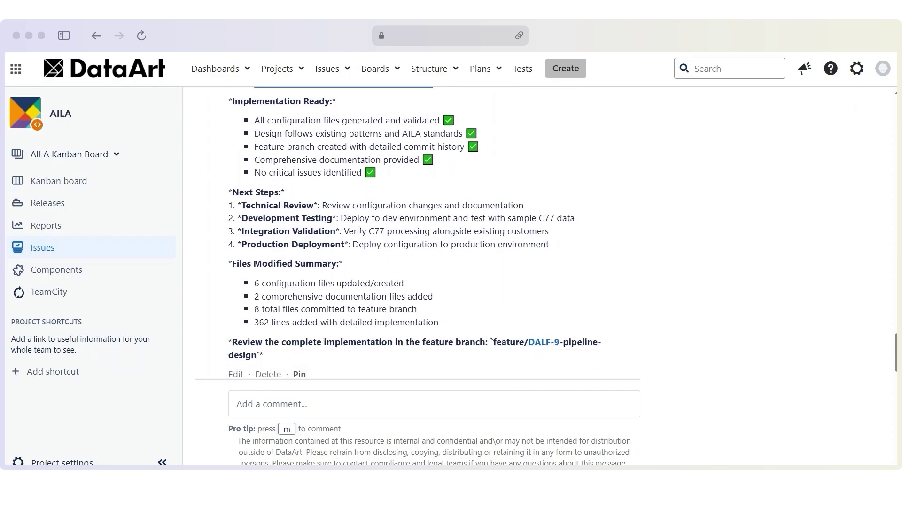
{"action": "scroll", "coordinate": [429, 199], "scroll_direction": "up", "scroll_amount": 1}
{"action": "left_click_drag", "start_coordinate": [379, 238], "coordinate": [232, 168]}
{"action": "scroll", "coordinate": [331, 261], "scroll_direction": "down", "scroll_amount": 1}
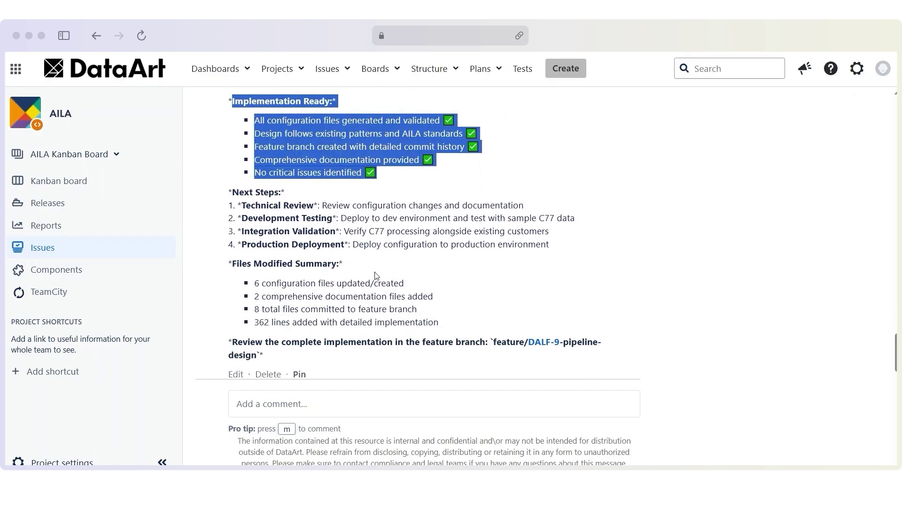
{"action": "left_click", "coordinate": [376, 275]}
{"action": "scroll", "coordinate": [376, 275], "scroll_direction": "down", "scroll_amount": 2}
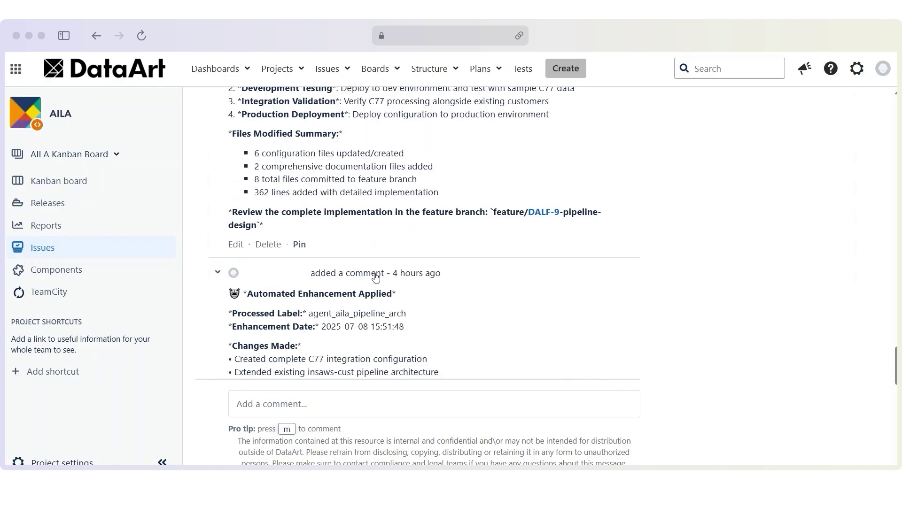
{"action": "scroll", "coordinate": [375, 276], "scroll_direction": "up", "scroll_amount": 2}
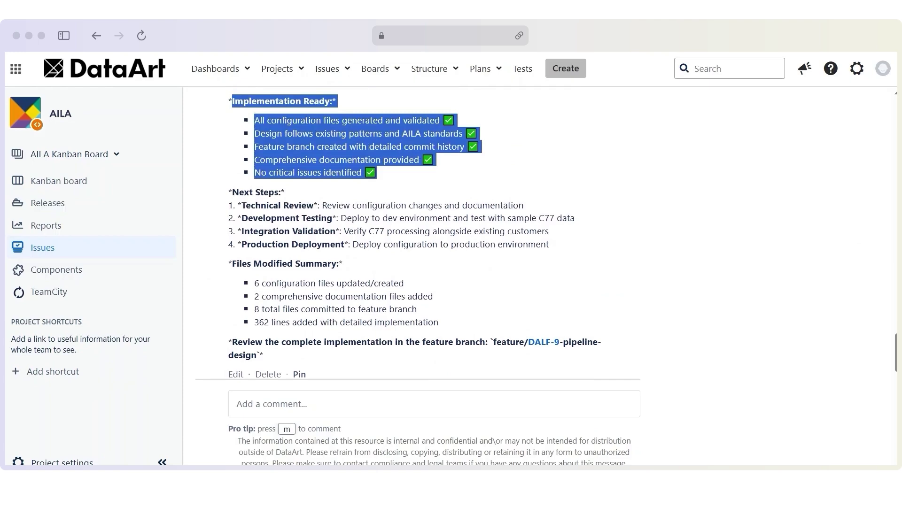
{"action": "key", "text": "alt+Tab"}
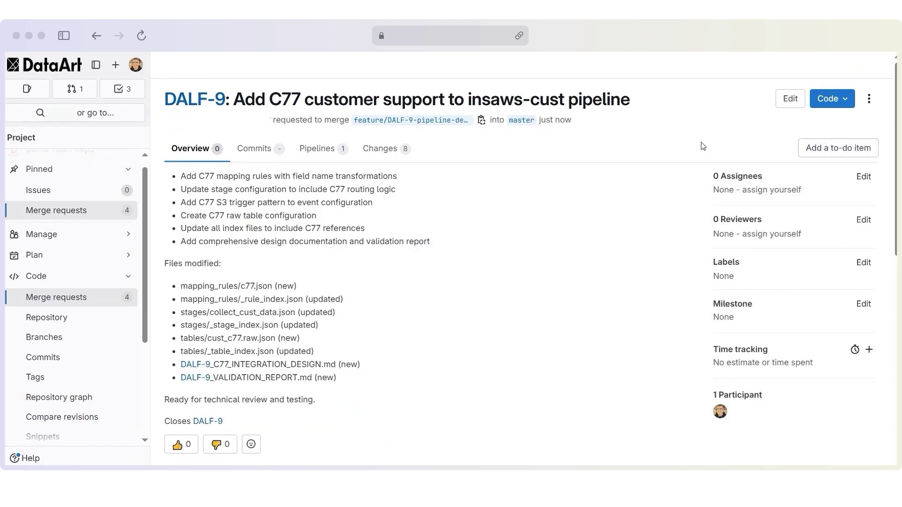
{"action": "left_click", "coordinate": [379, 149]}
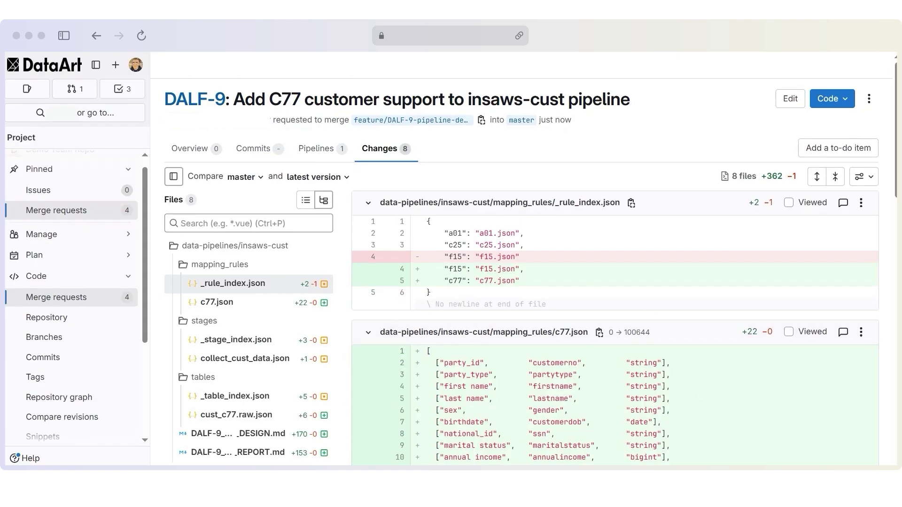
{"action": "scroll", "coordinate": [613, 318], "scroll_direction": "down", "scroll_amount": 1}
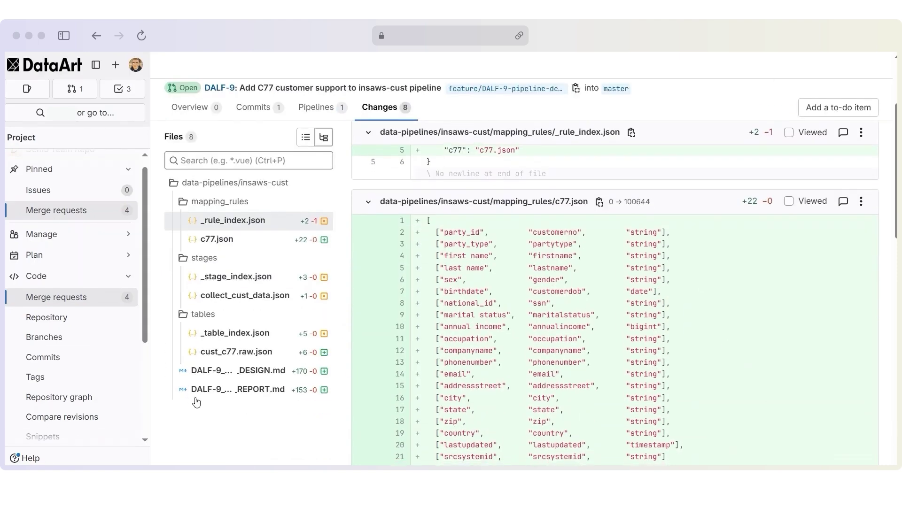
- Review diffs of the design doc, validation report, c77.json, _stage_index.json, collect_cust_data.json and _table_index.json
{"action": "left_click", "coordinate": [211, 374]}
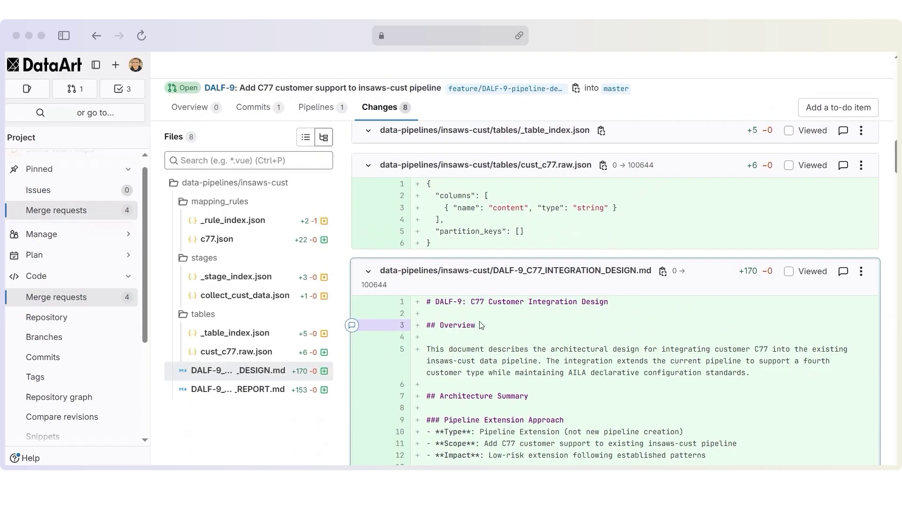
{"action": "scroll", "coordinate": [533, 353], "scroll_direction": "down", "scroll_amount": 5}
{"action": "scroll", "coordinate": [494, 338], "scroll_direction": "down", "scroll_amount": 3}
{"action": "scroll", "coordinate": [488, 334], "scroll_direction": "down", "scroll_amount": 5}
{"action": "scroll", "coordinate": [488, 333], "scroll_direction": "down", "scroll_amount": 5}
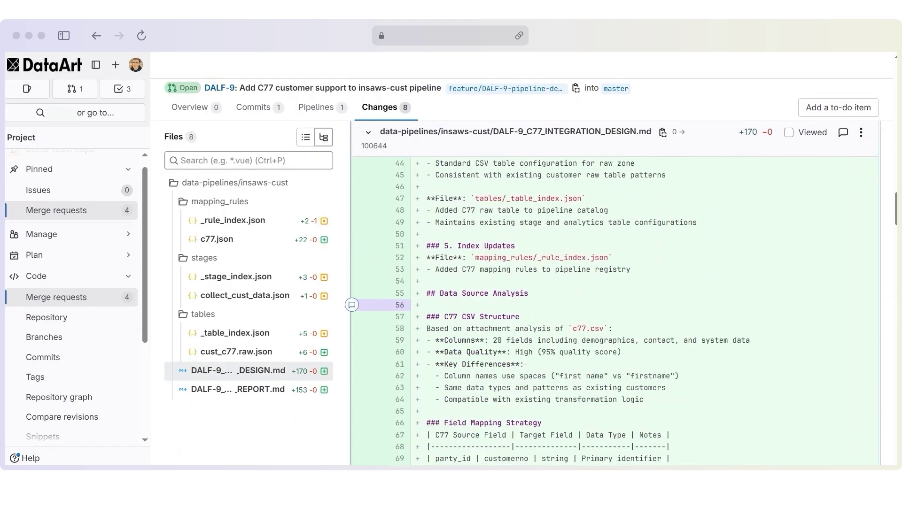
{"action": "scroll", "coordinate": [489, 333], "scroll_direction": "down", "scroll_amount": 3}
{"action": "left_click", "coordinate": [220, 392]}
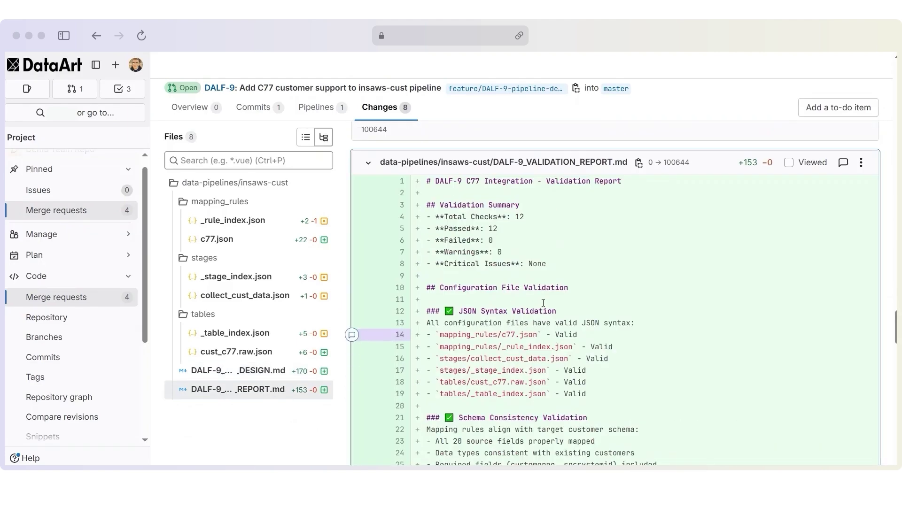
{"action": "scroll", "coordinate": [539, 291], "scroll_direction": "up", "scroll_amount": 3}
{"action": "scroll", "coordinate": [540, 291], "scroll_direction": "down", "scroll_amount": 4}
{"action": "scroll", "coordinate": [540, 310], "scroll_direction": "down", "scroll_amount": 5}
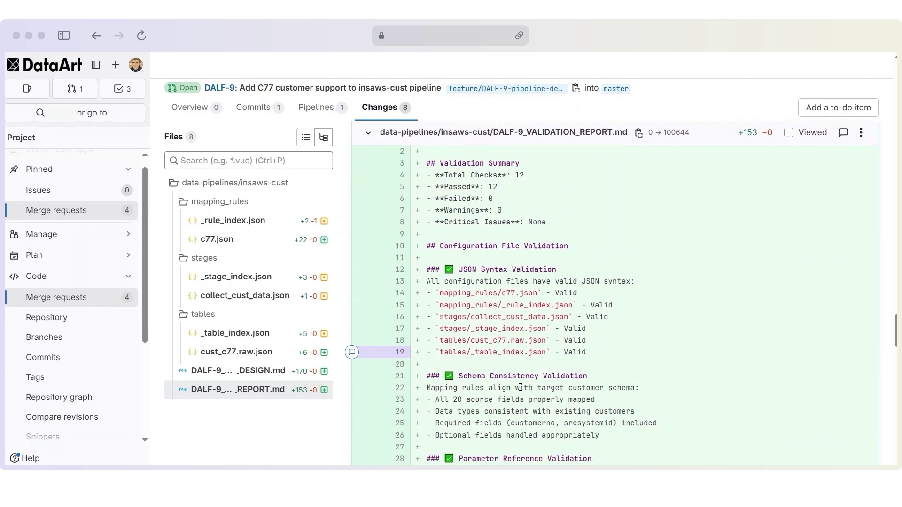
{"action": "scroll", "coordinate": [528, 353], "scroll_direction": "down", "scroll_amount": 4}
{"action": "scroll", "coordinate": [524, 395], "scroll_direction": "down", "scroll_amount": 4}
{"action": "scroll", "coordinate": [524, 395], "scroll_direction": "down", "scroll_amount": 1}
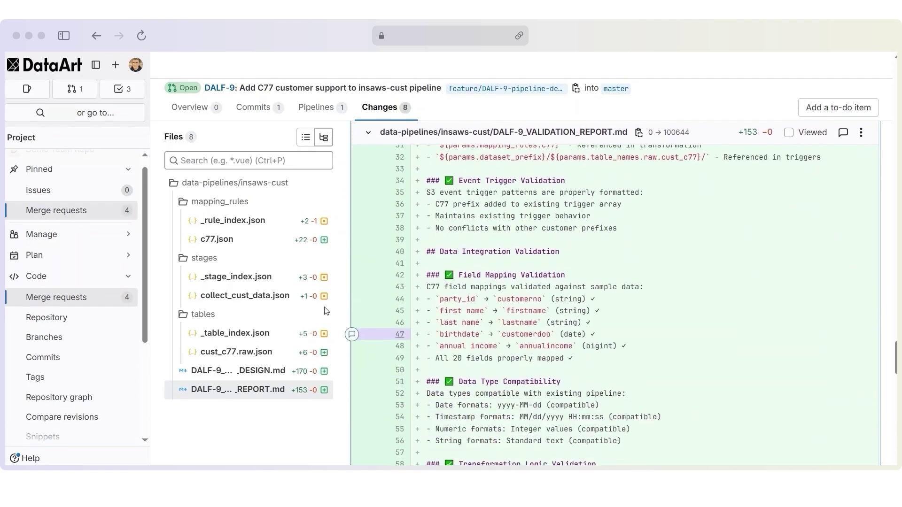
{"action": "left_click", "coordinate": [323, 240]}
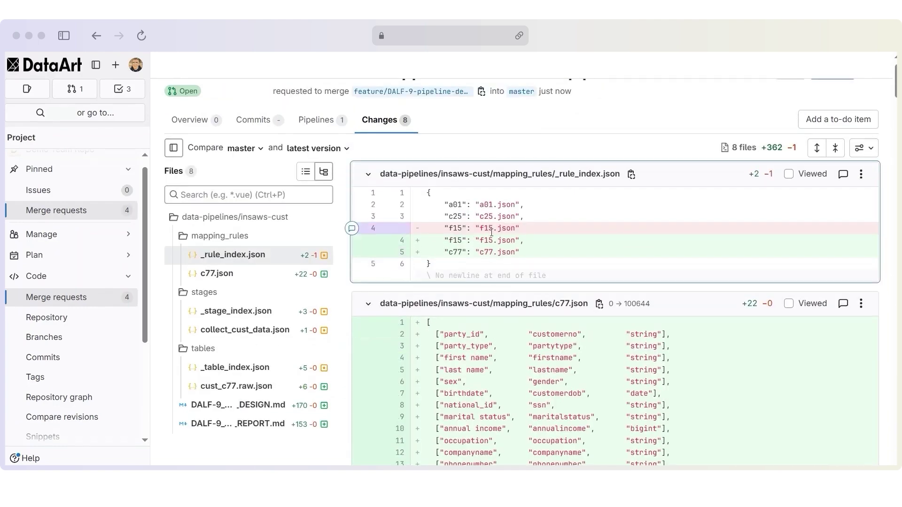
{"action": "left_click", "coordinate": [211, 274]}
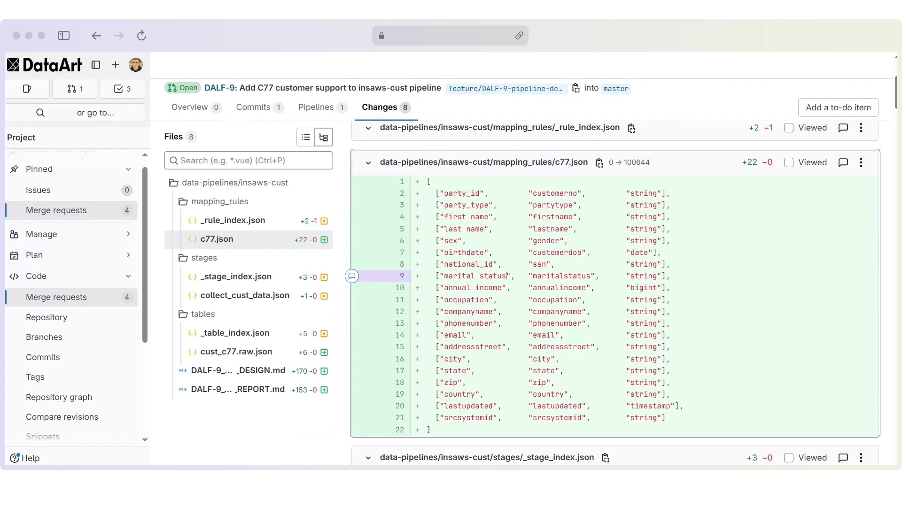
{"action": "left_click", "coordinate": [236, 277]}
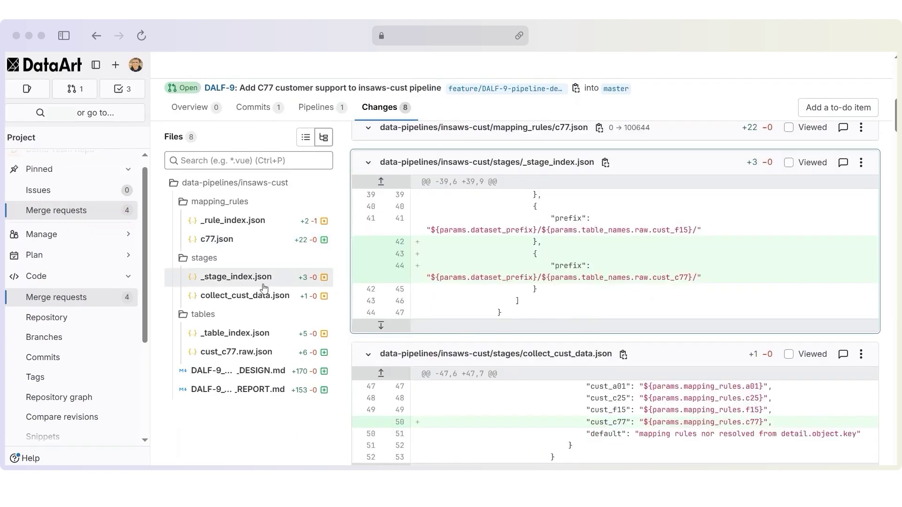
{"action": "left_click", "coordinate": [246, 296]}
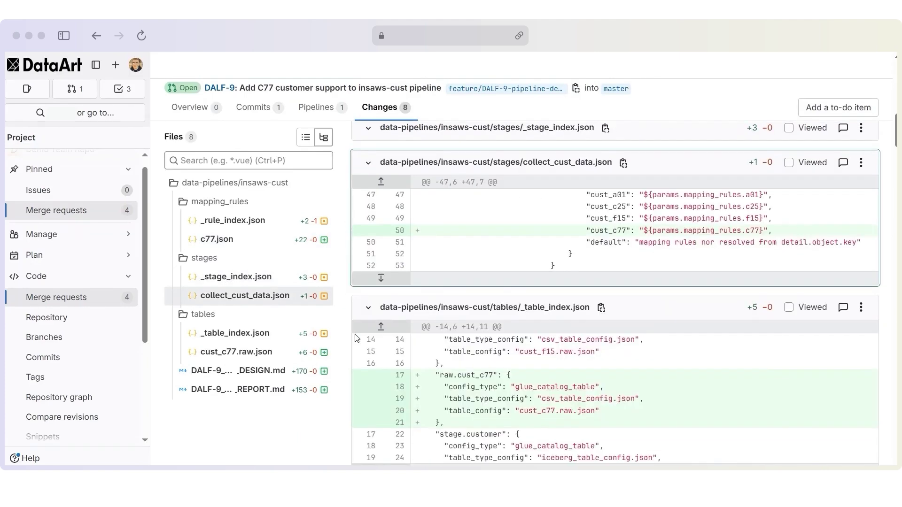
{"action": "left_click", "coordinate": [235, 334]}
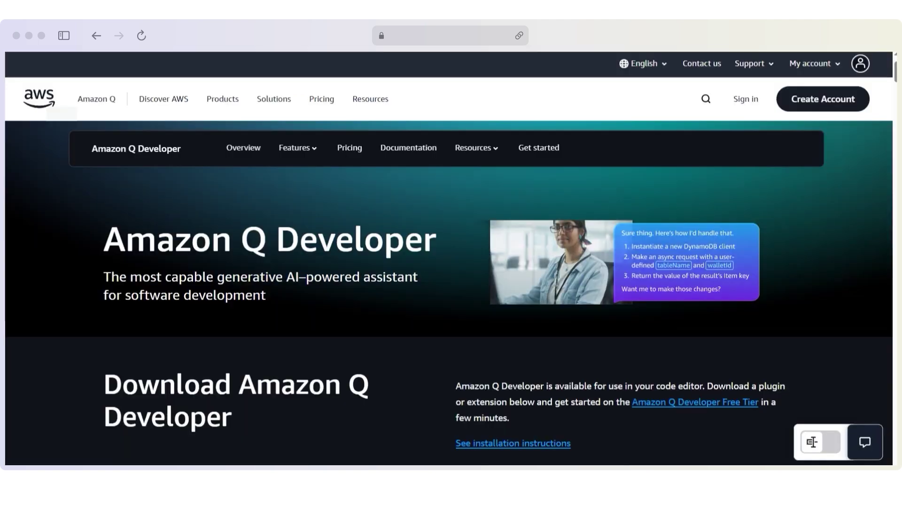
{"action": "scroll", "coordinate": [451, 317], "scroll_direction": "down", "scroll_amount": 10}
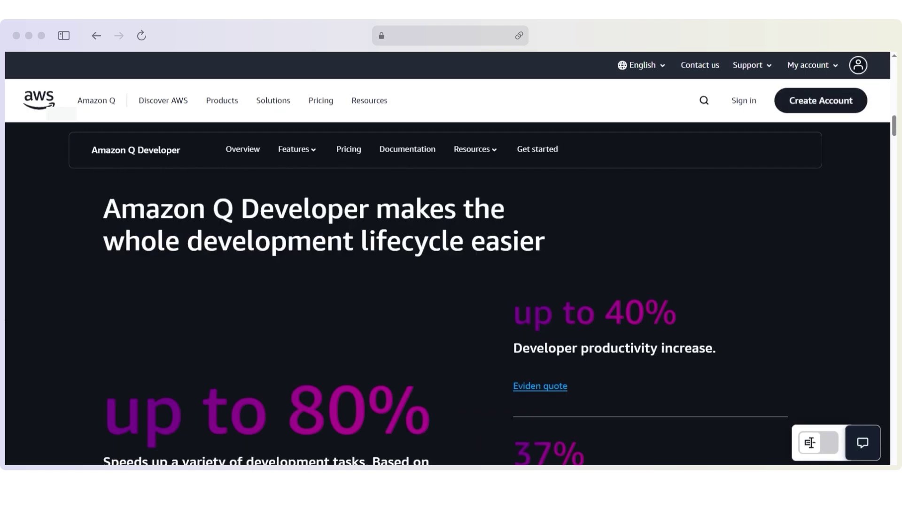
{"action": "scroll", "coordinate": [451, 318], "scroll_direction": "down", "scroll_amount": 10}
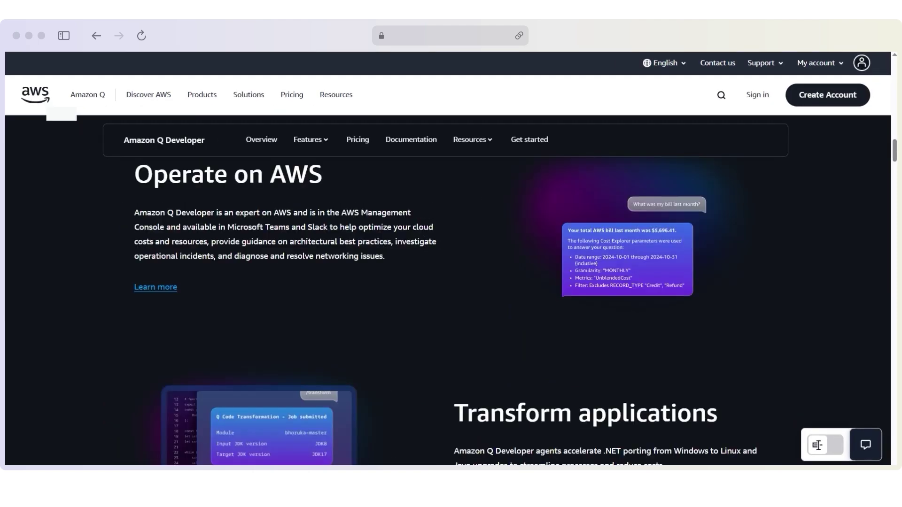